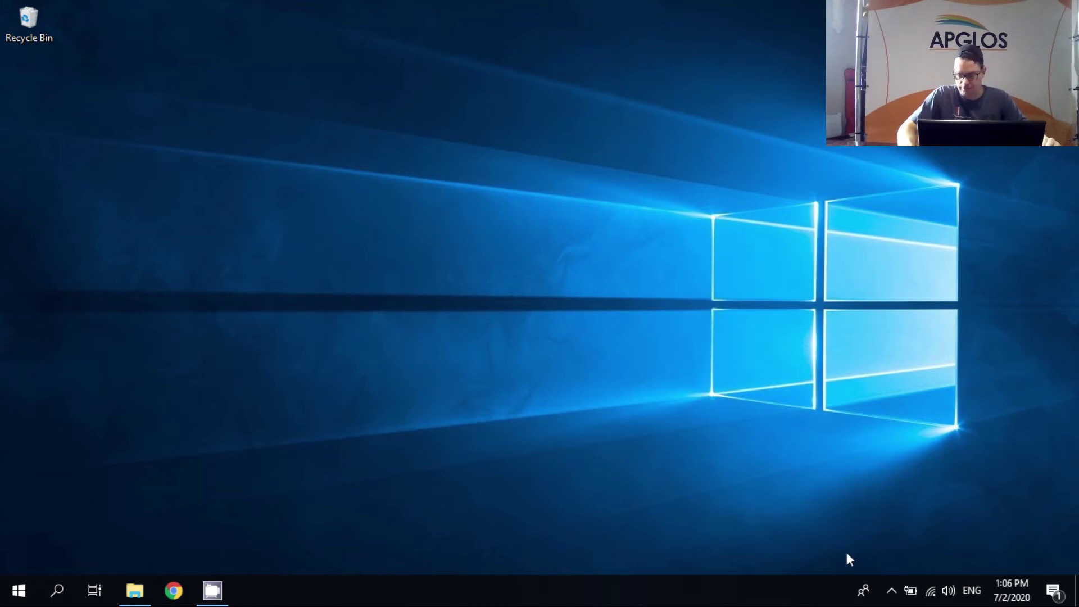
# - From the Bluetooth tray icon, start a Bluetooth device scan so the Trimble R8s receiver appears
pyautogui.click(897, 589)
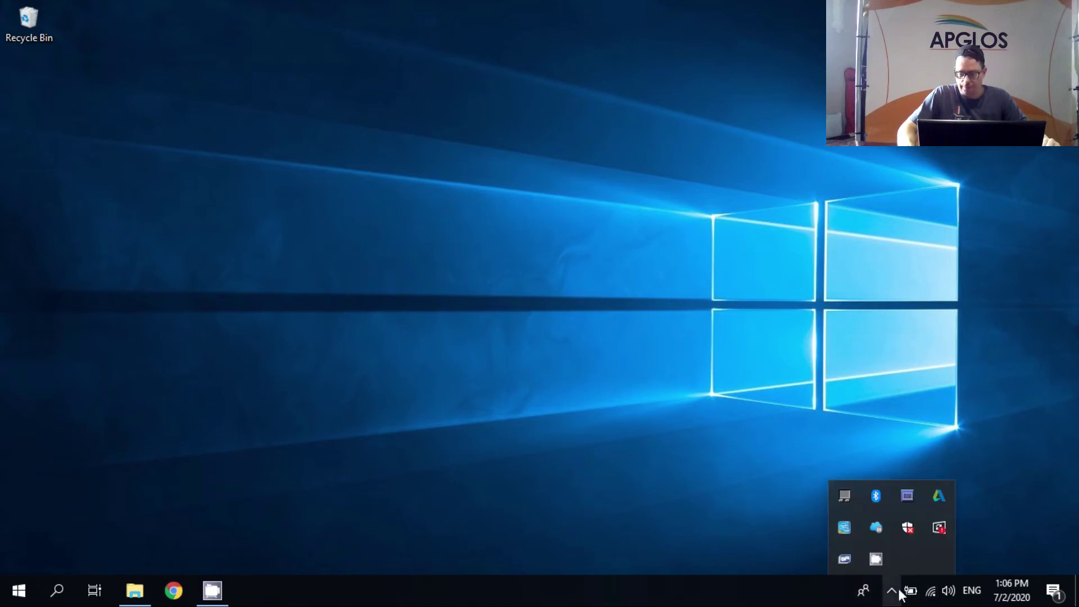
pyautogui.rightClick(879, 499)
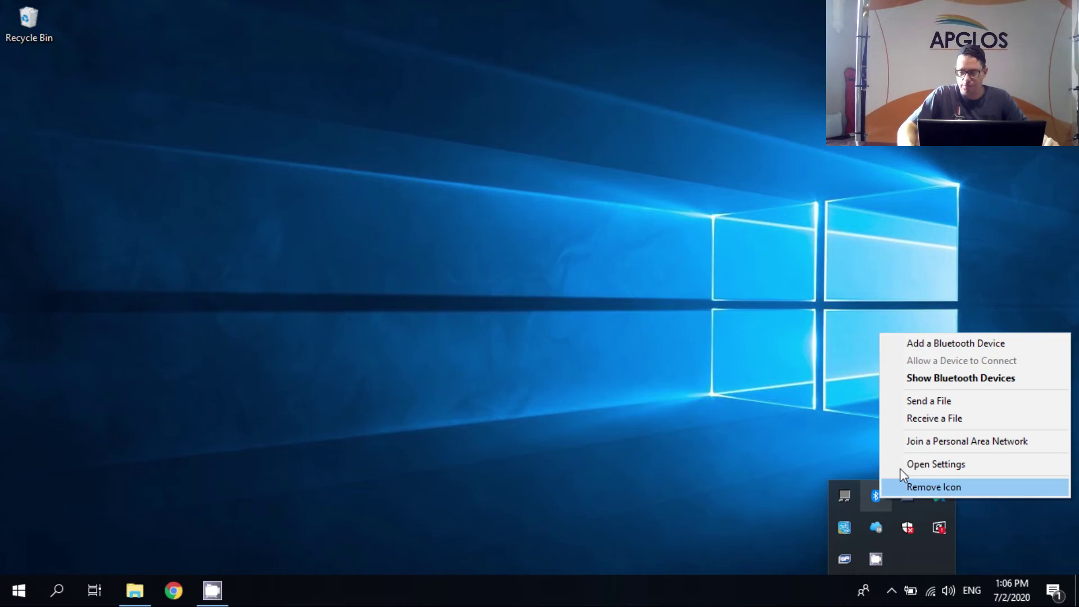
pyautogui.click(958, 345)
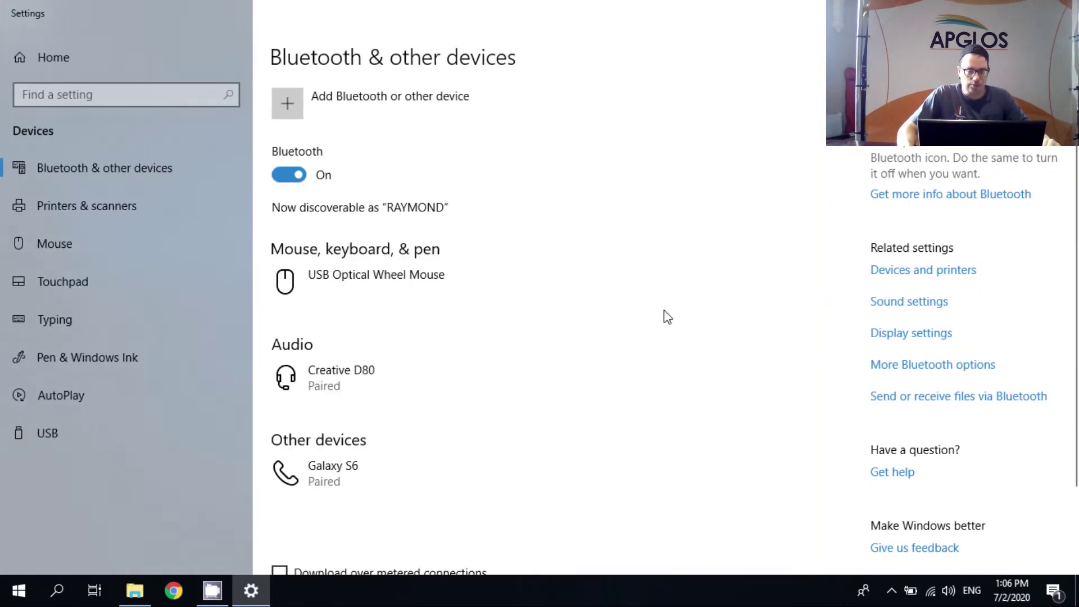
pyautogui.click(390, 110)
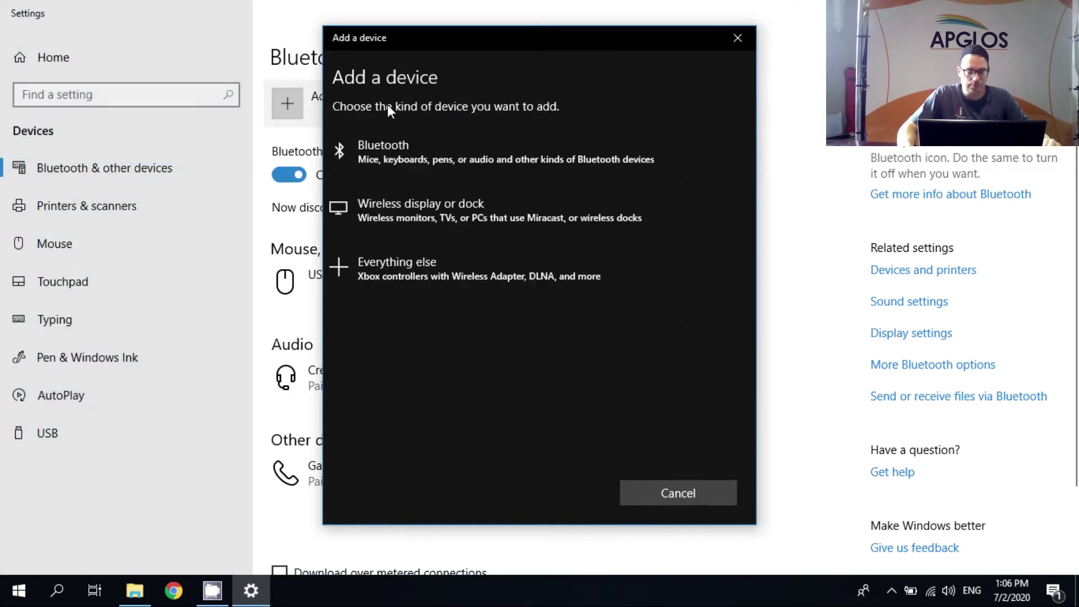
pyautogui.click(396, 154)
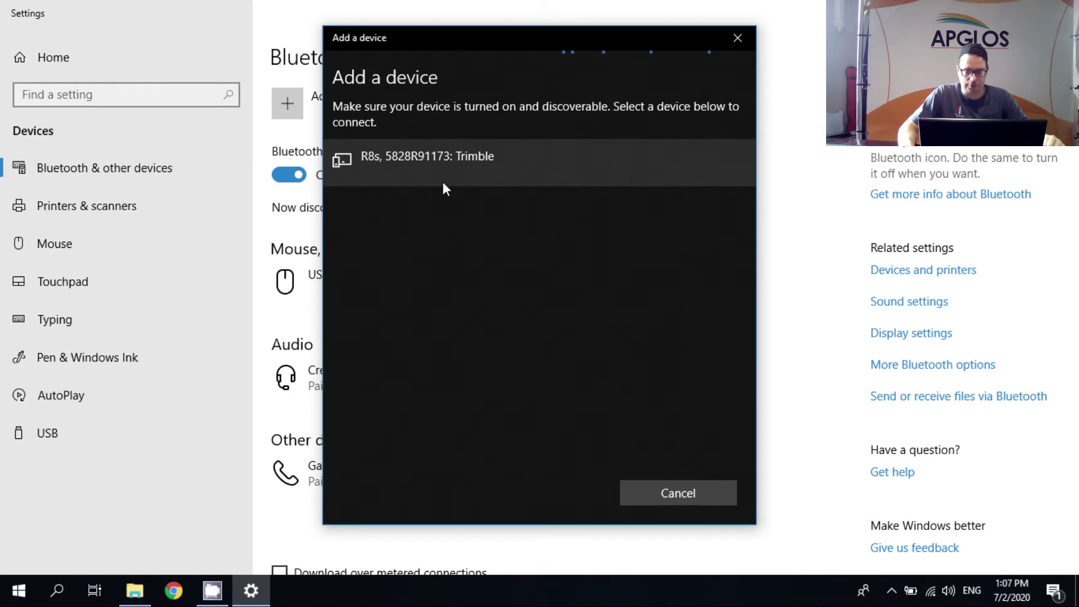
# - Select the Trimble R8s receiver and pair it by entering its pairing PIN
pyautogui.click(458, 156)
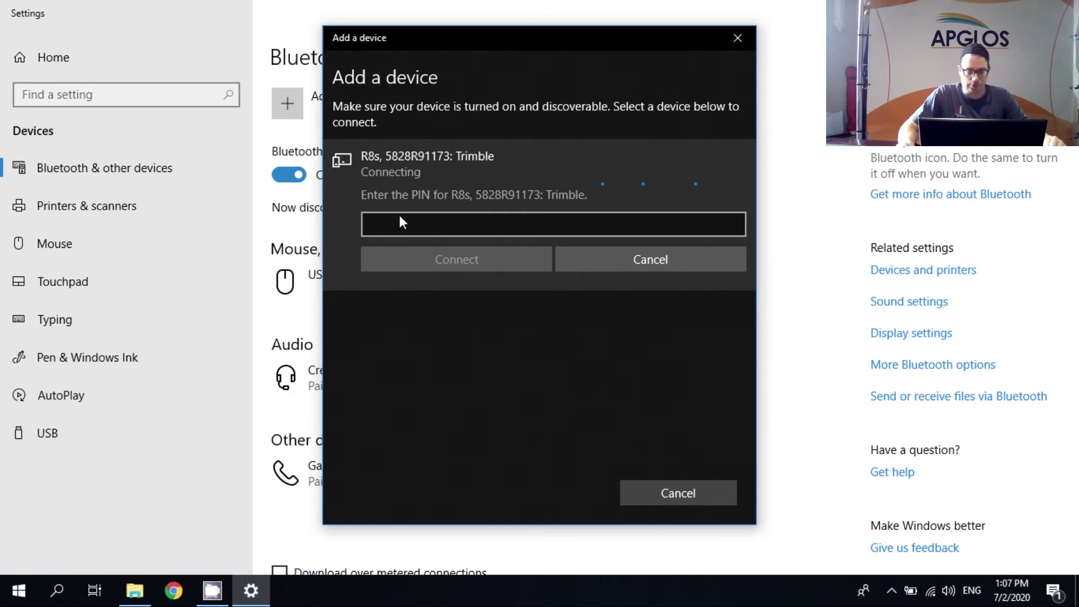
pyautogui.click(400, 215)
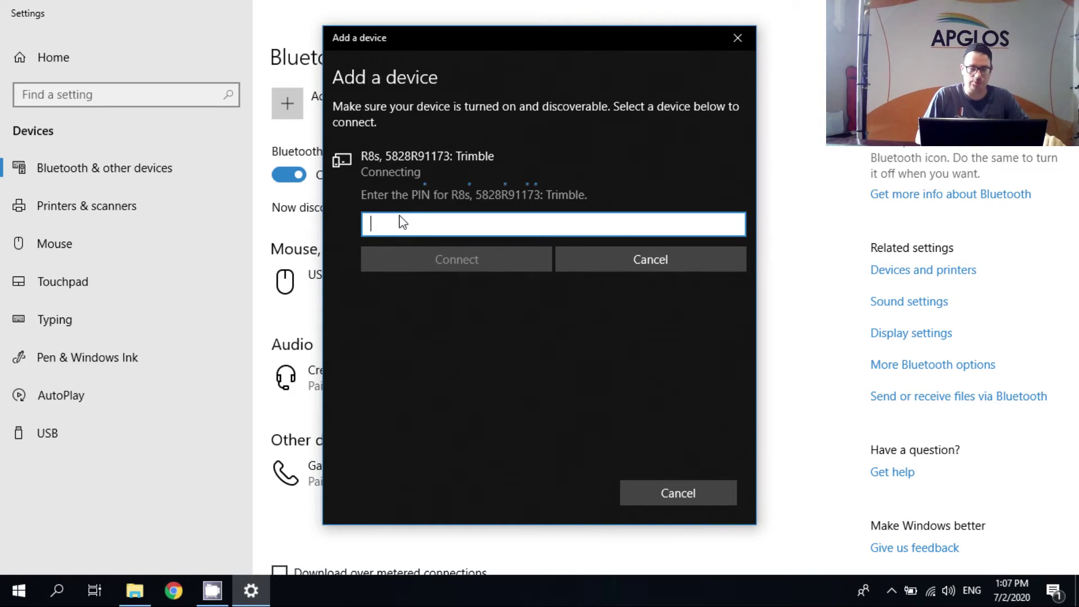
pyautogui.write('0000')
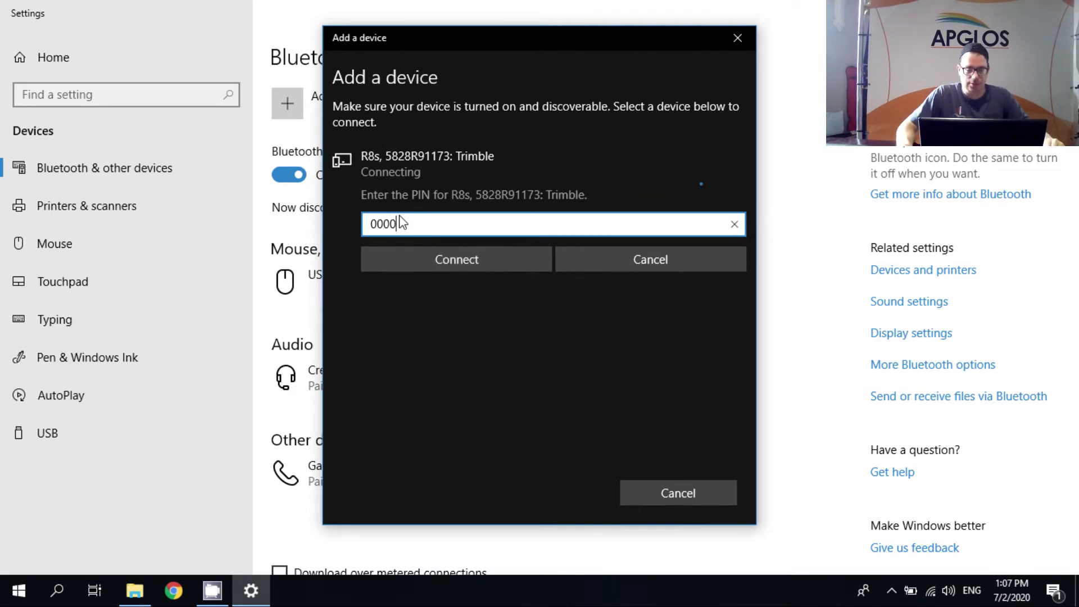
pyautogui.click(461, 261)
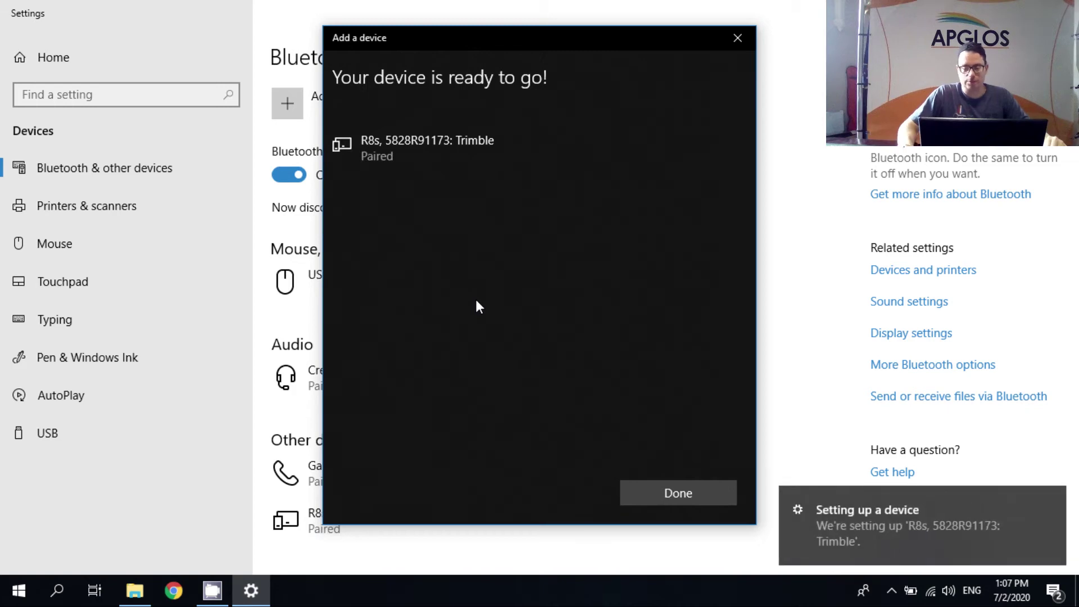
# - In the R8s device's Services properties, uncheck COM1 and COM2, leaving only the COM8 serial port enabled
pyautogui.click(659, 493)
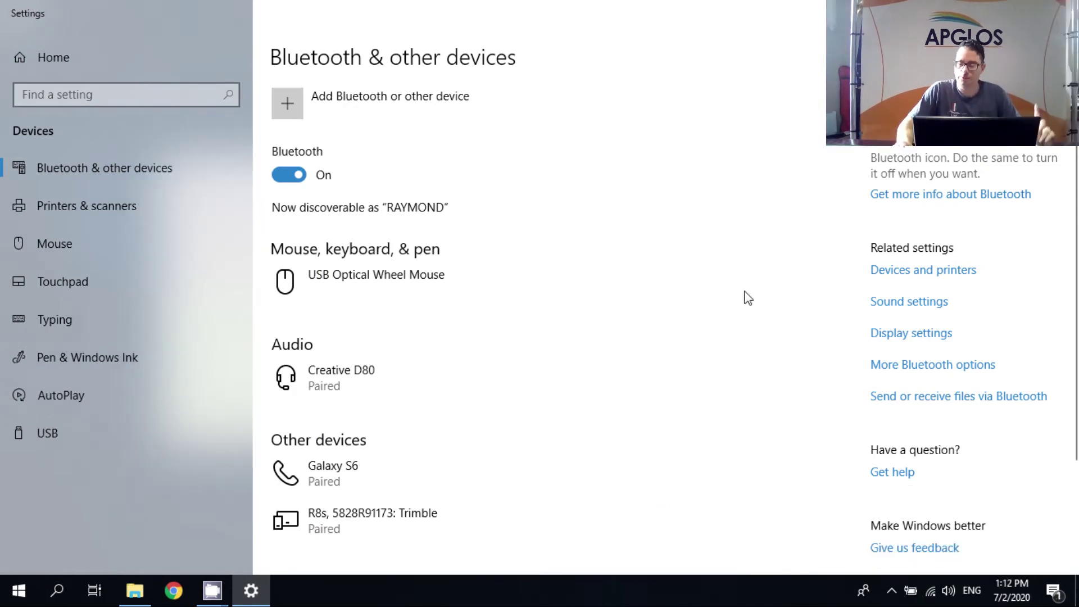
pyautogui.click(922, 271)
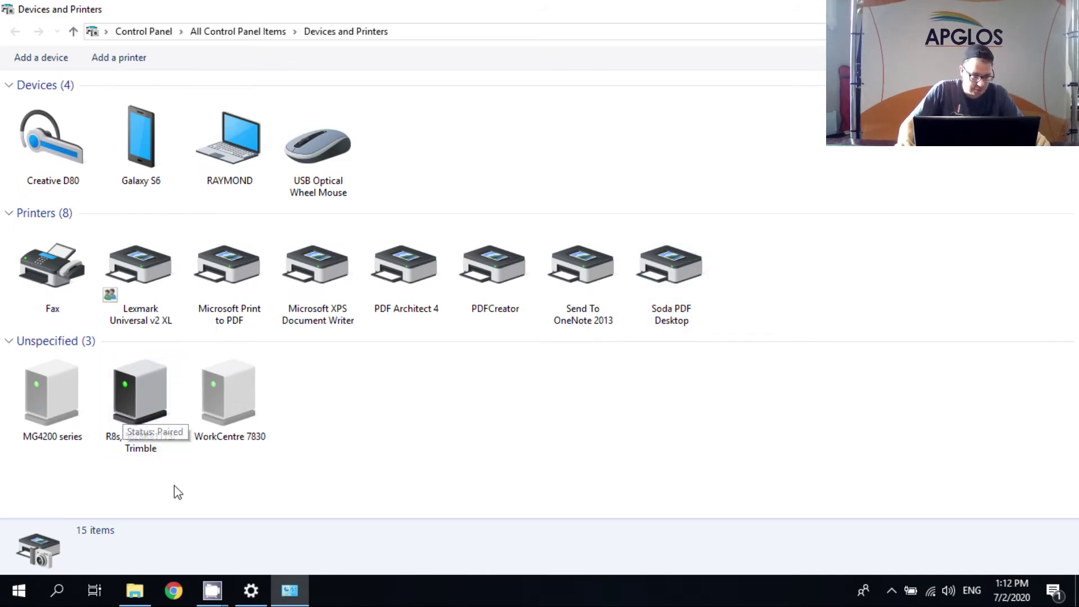
pyautogui.rightClick(137, 403)
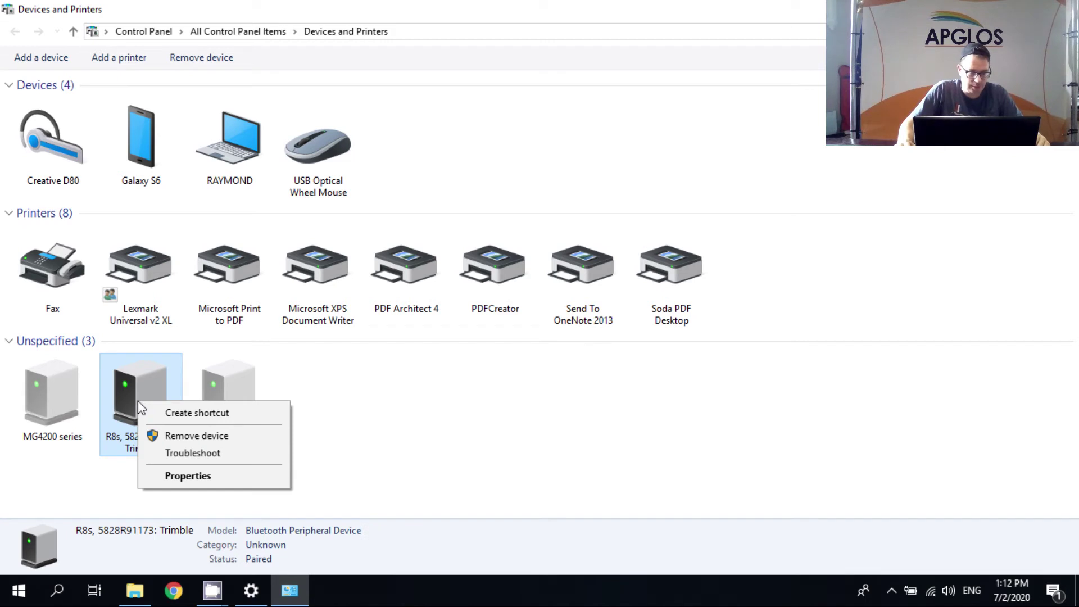
pyautogui.click(179, 478)
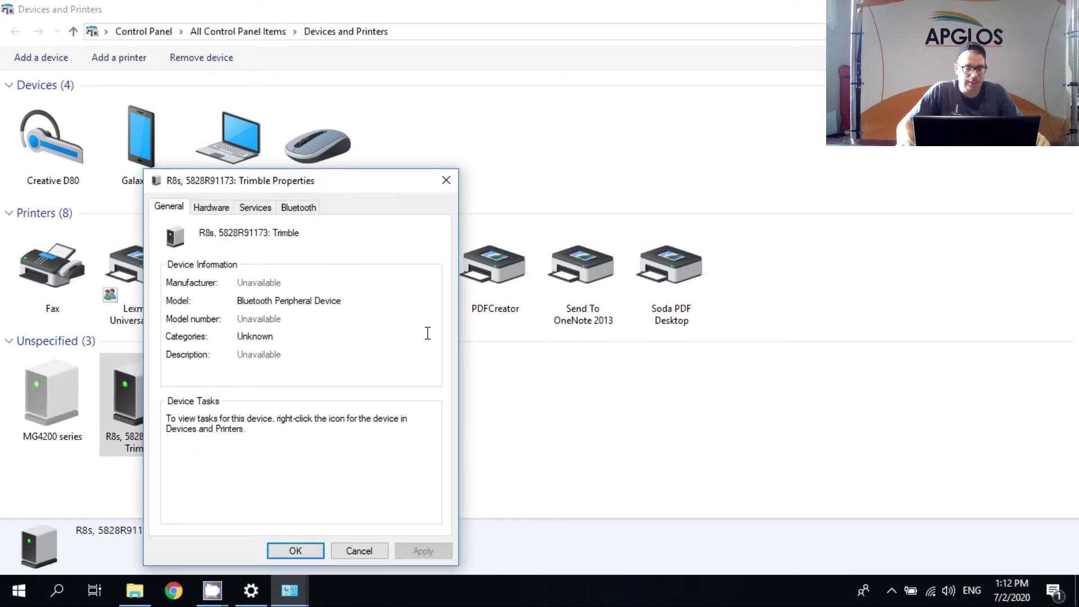
pyautogui.click(260, 215)
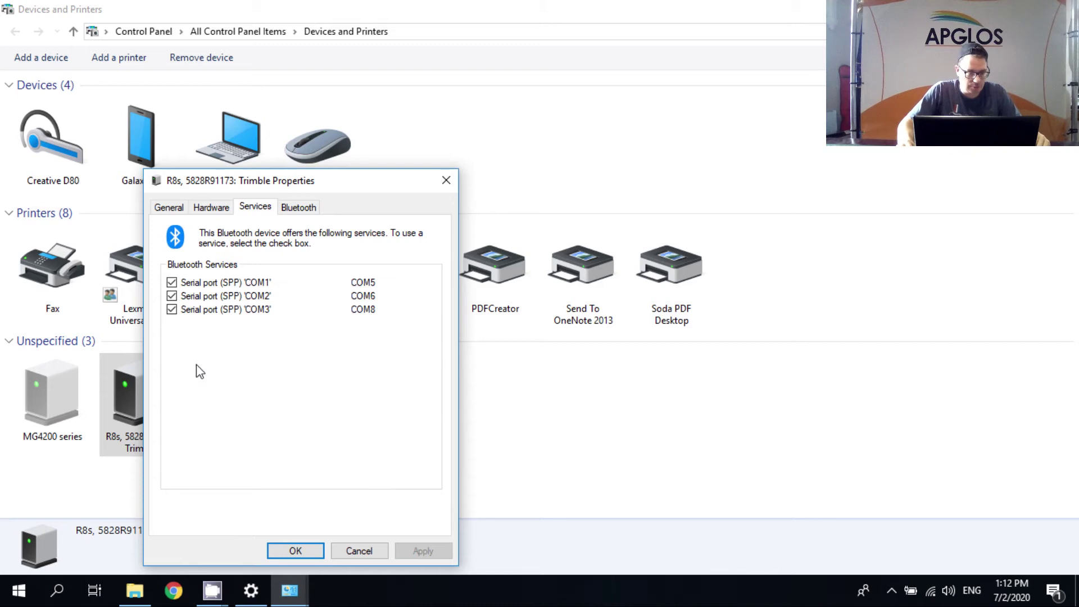
pyautogui.click(172, 283)
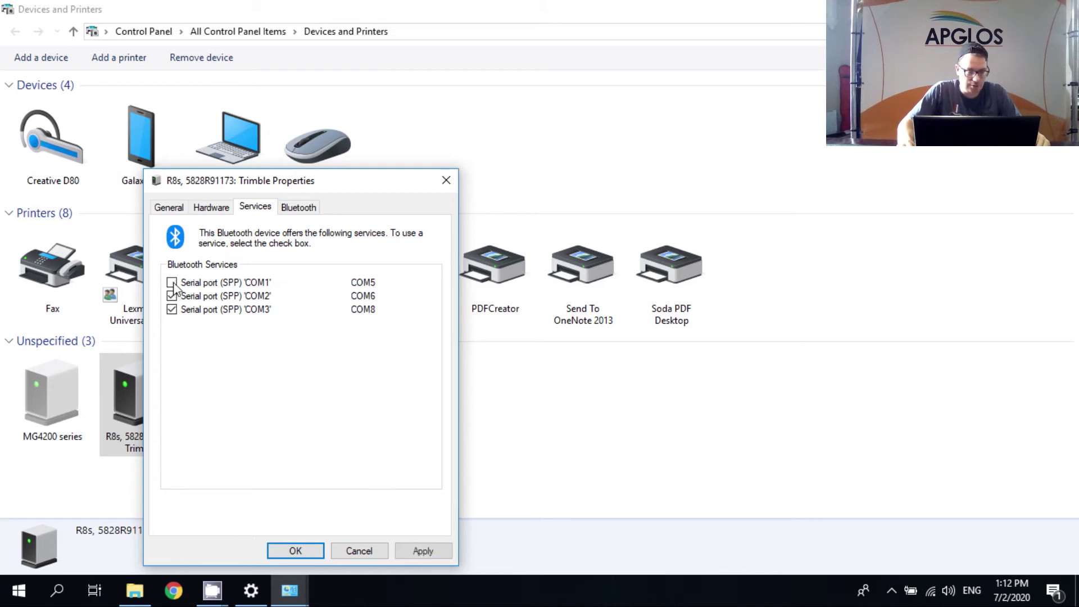
pyautogui.click(172, 296)
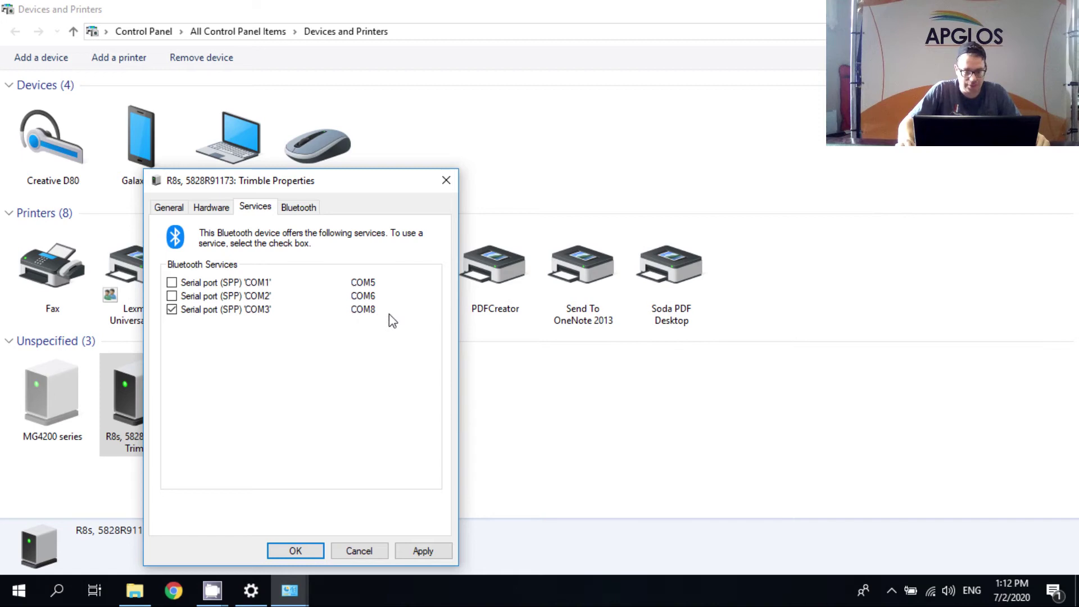
pyautogui.click(294, 553)
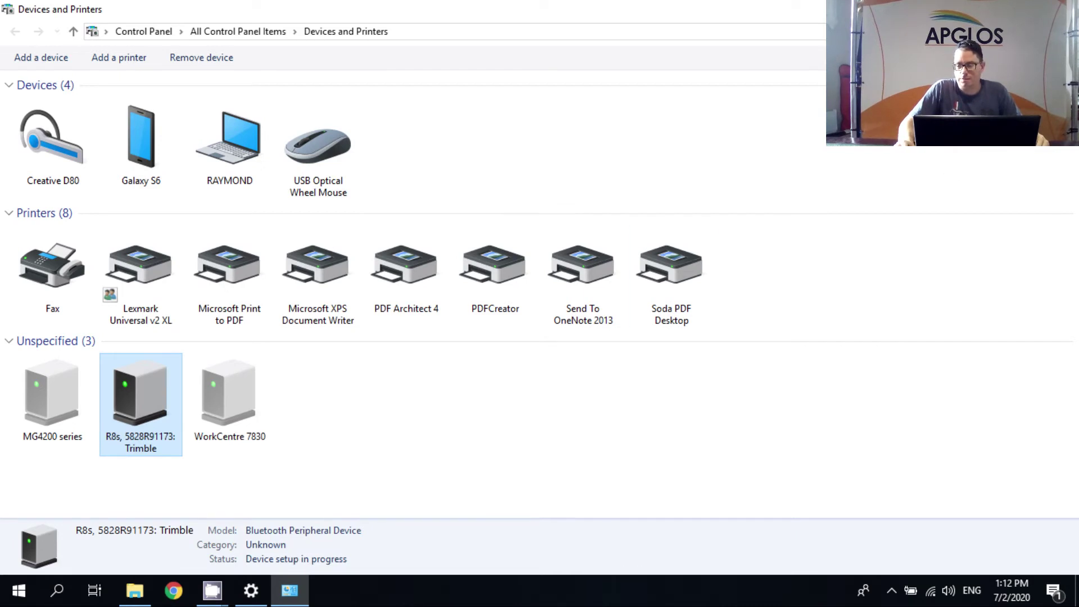
pyautogui.click(1065, 8)
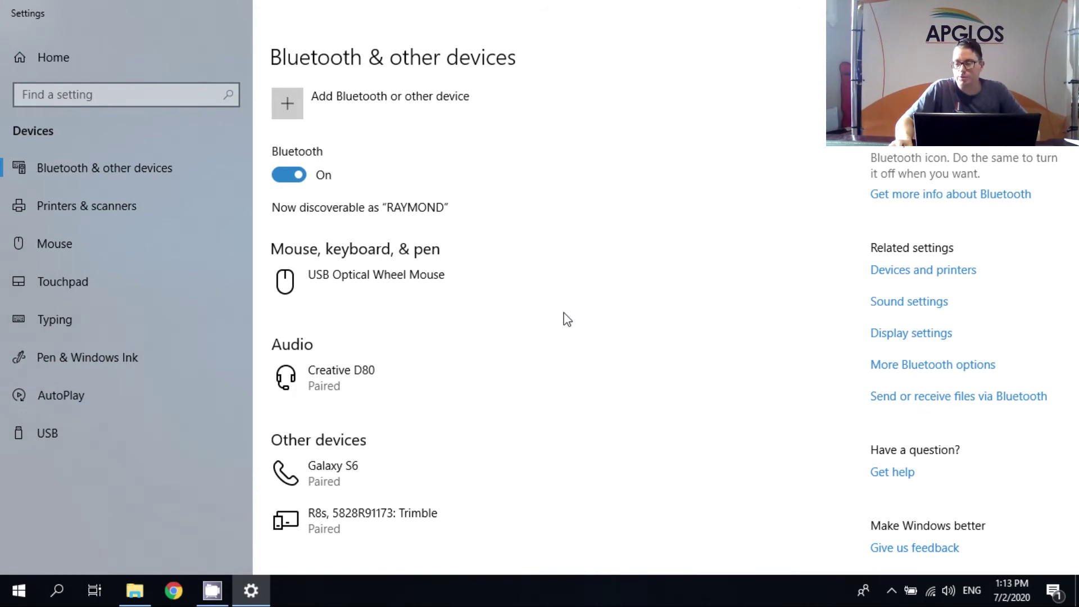
# - Search Settings for 'phone' and show Phone and Modem's Modems tab, which lists no modems
pyautogui.click(1065, 8)
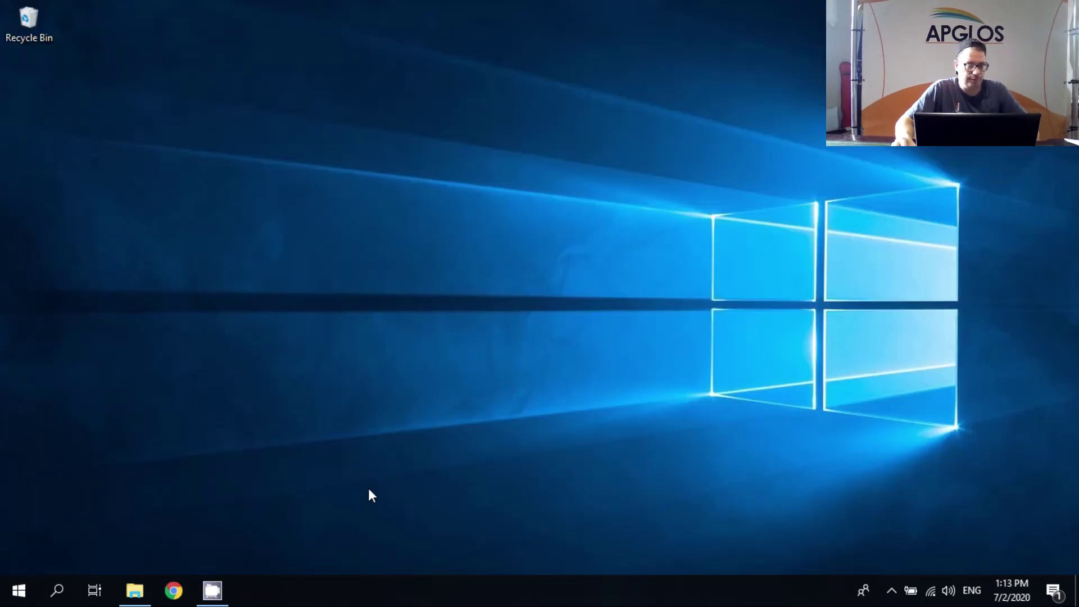
pyautogui.click(18, 590)
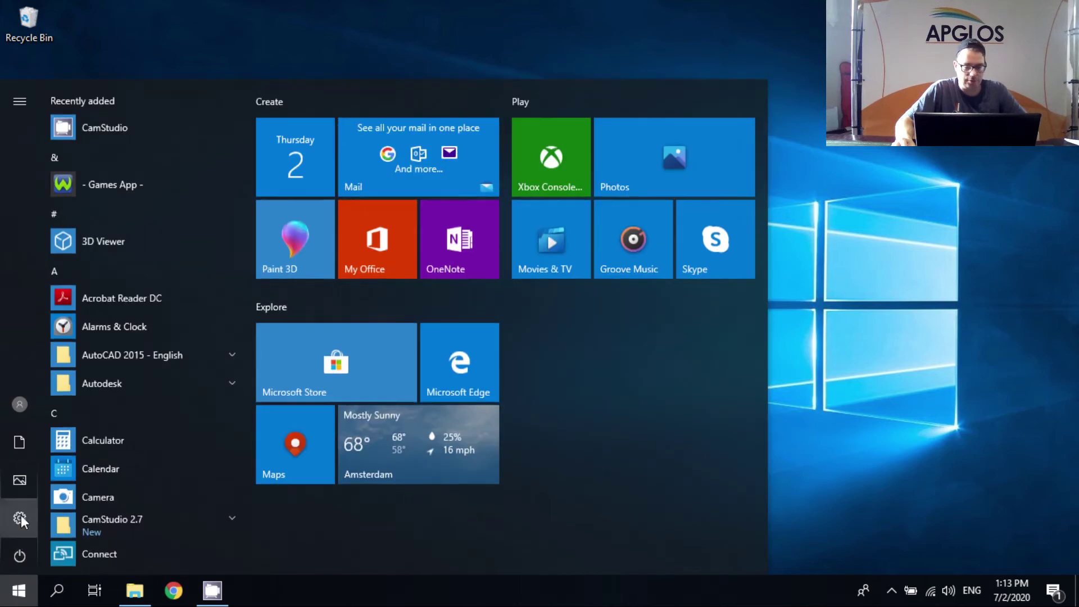
pyautogui.click(21, 518)
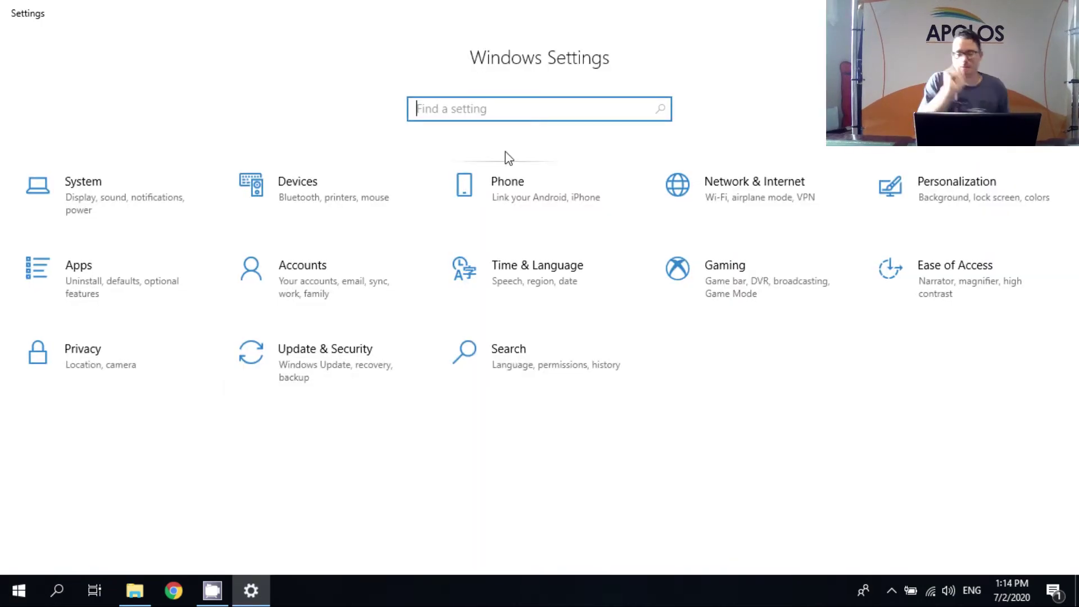
pyautogui.write('phone')
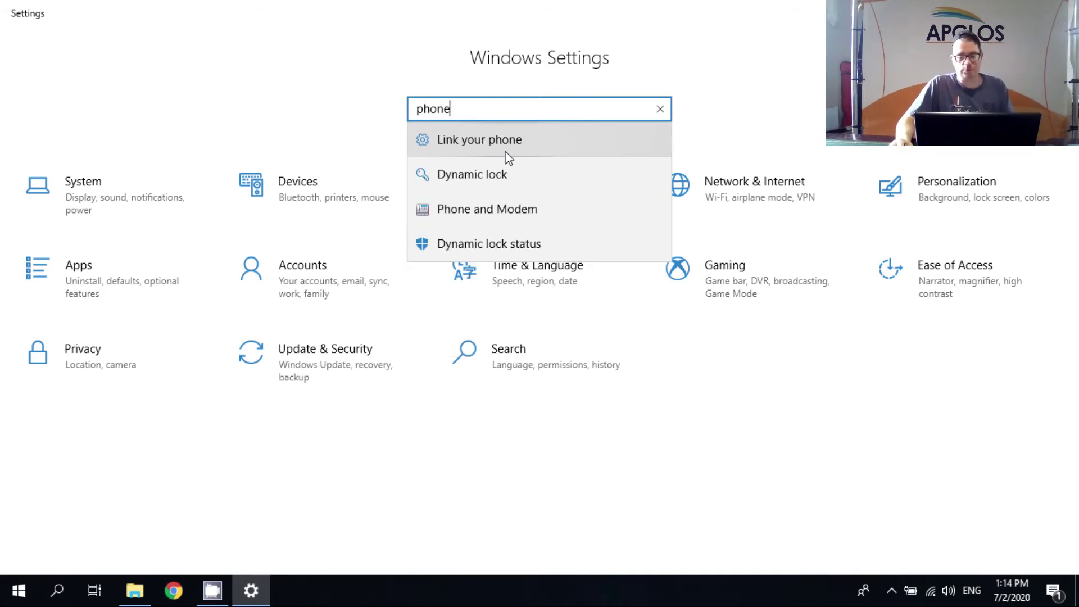
pyautogui.click(488, 219)
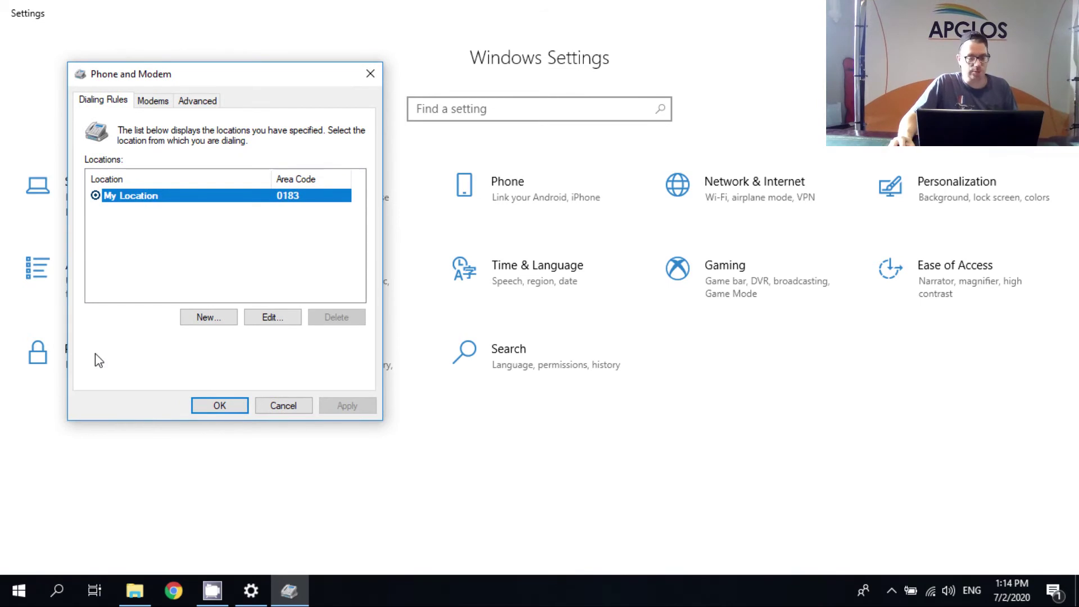
pyautogui.click(151, 100)
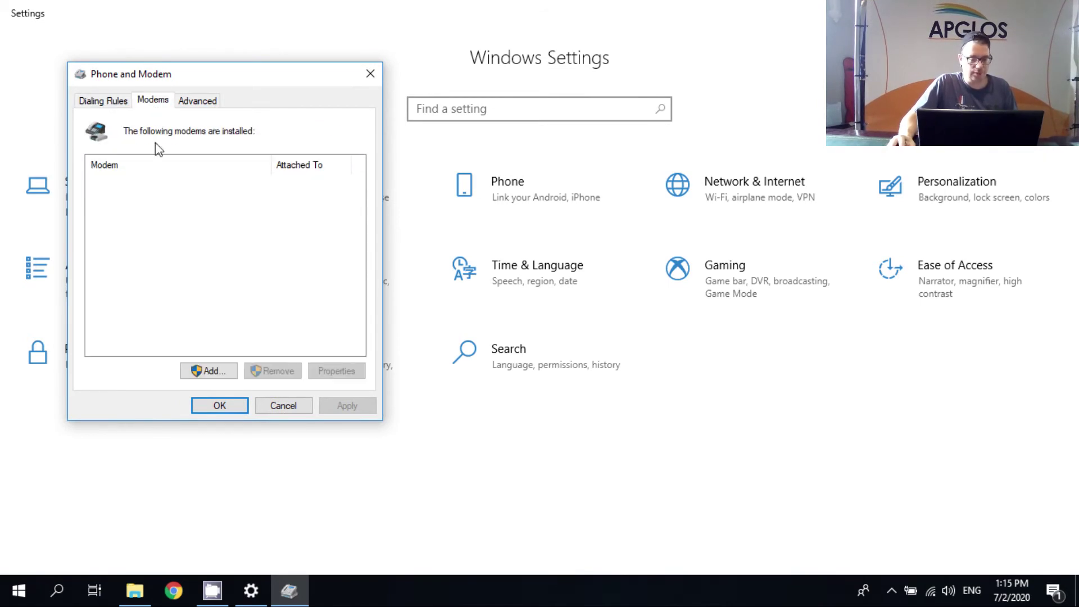
# - Add a modem, skipping detection, and choose Standard Modem Types' Communications cable between two computers
pyautogui.click(213, 376)
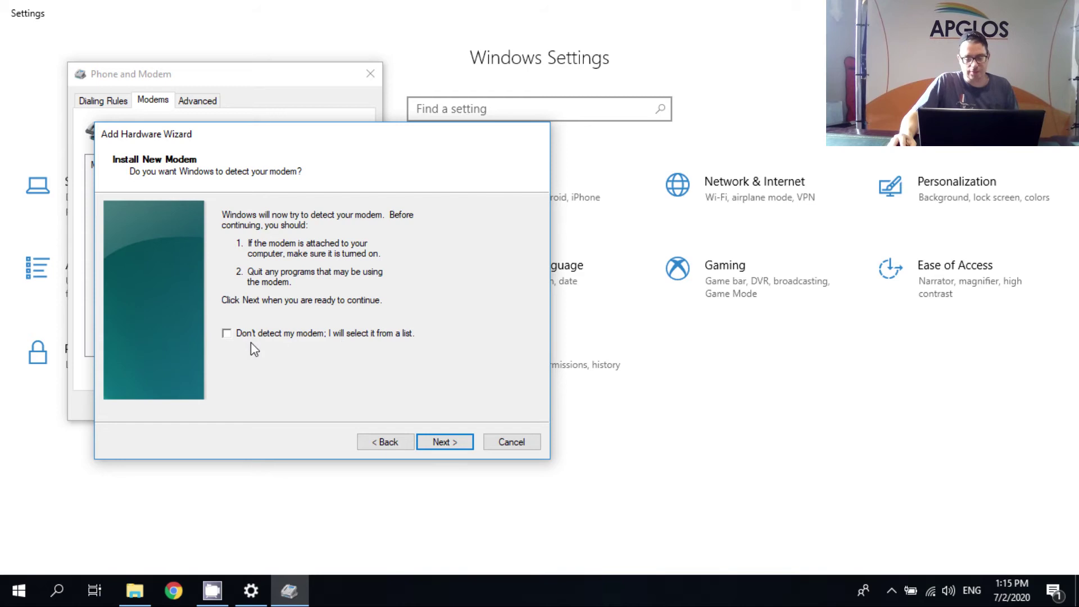
pyautogui.click(443, 443)
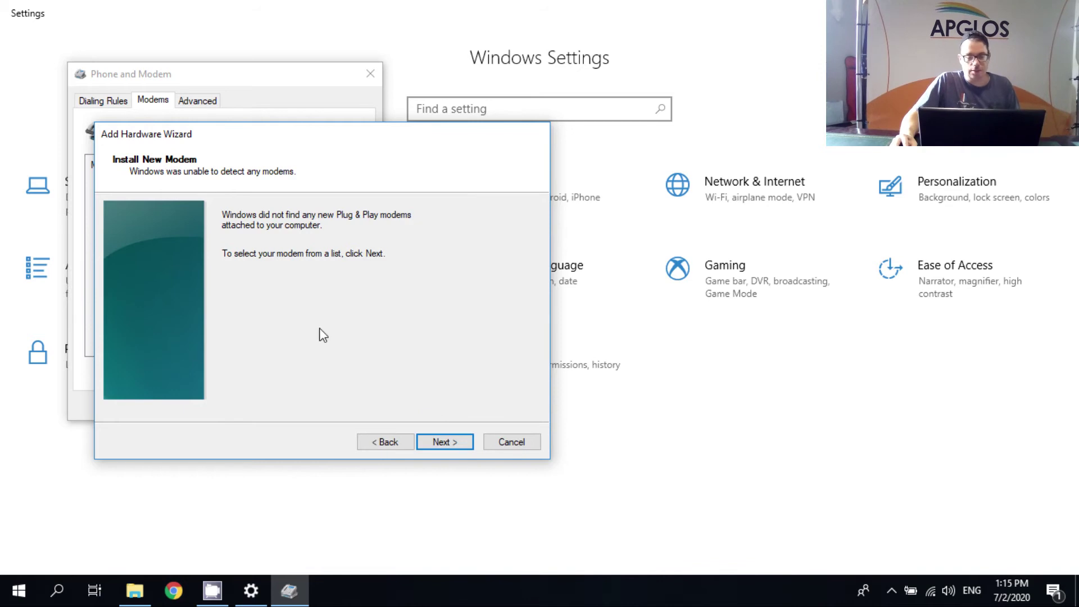
pyautogui.click(452, 447)
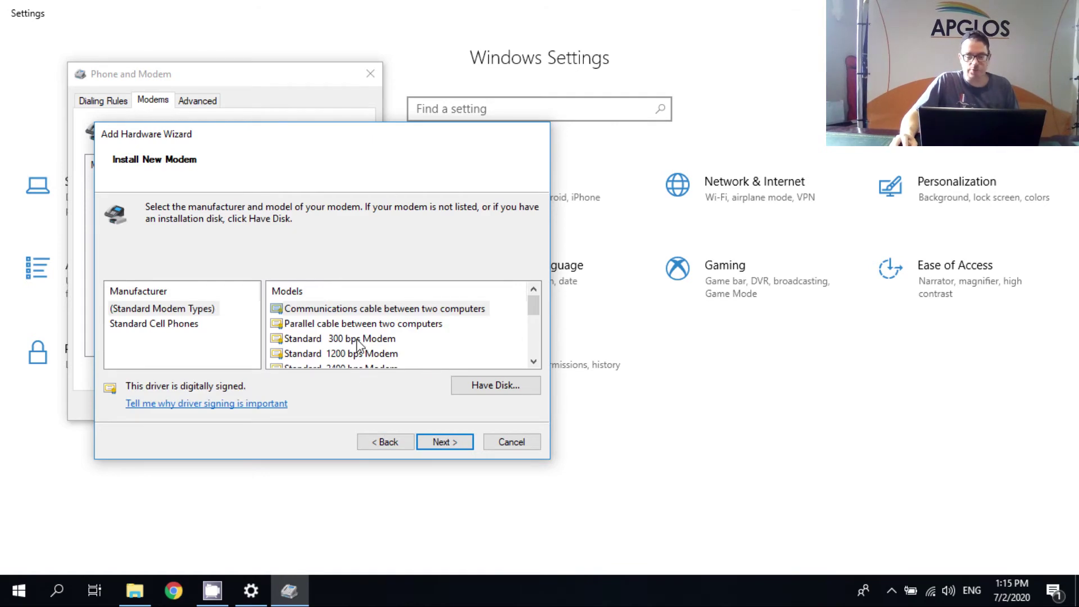
pyautogui.click(376, 308)
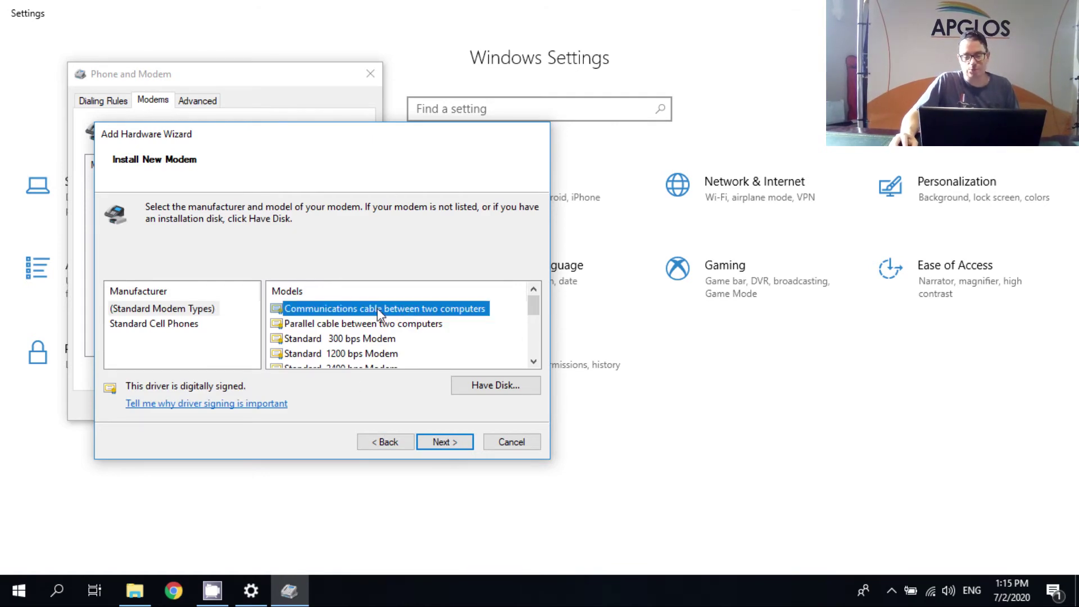
pyautogui.click(445, 447)
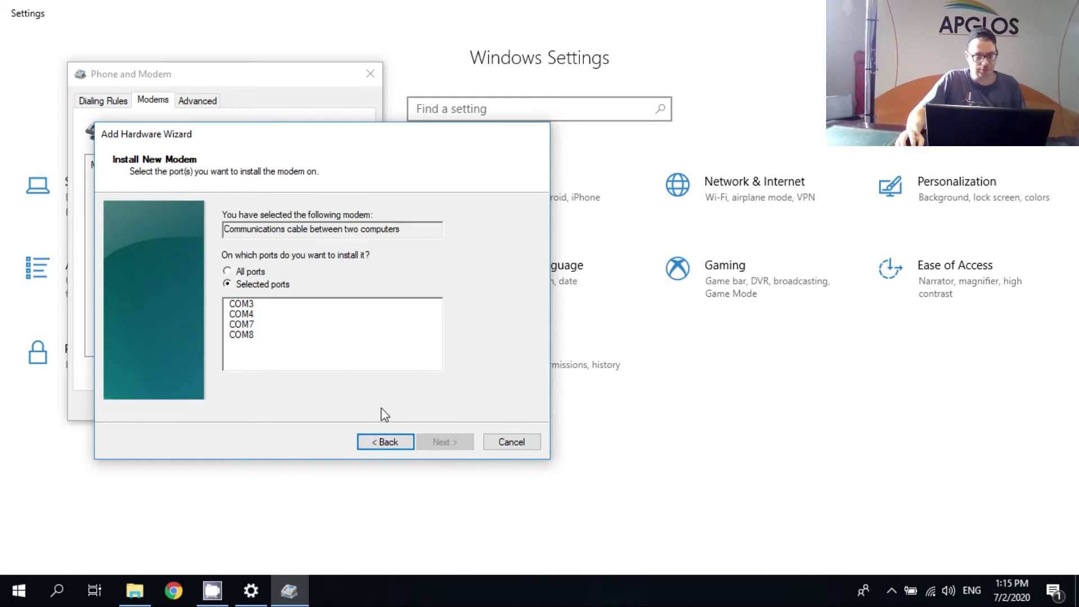
# - Install the communications cable modem on port COM8 and finish the wizard
pyautogui.click(251, 362)
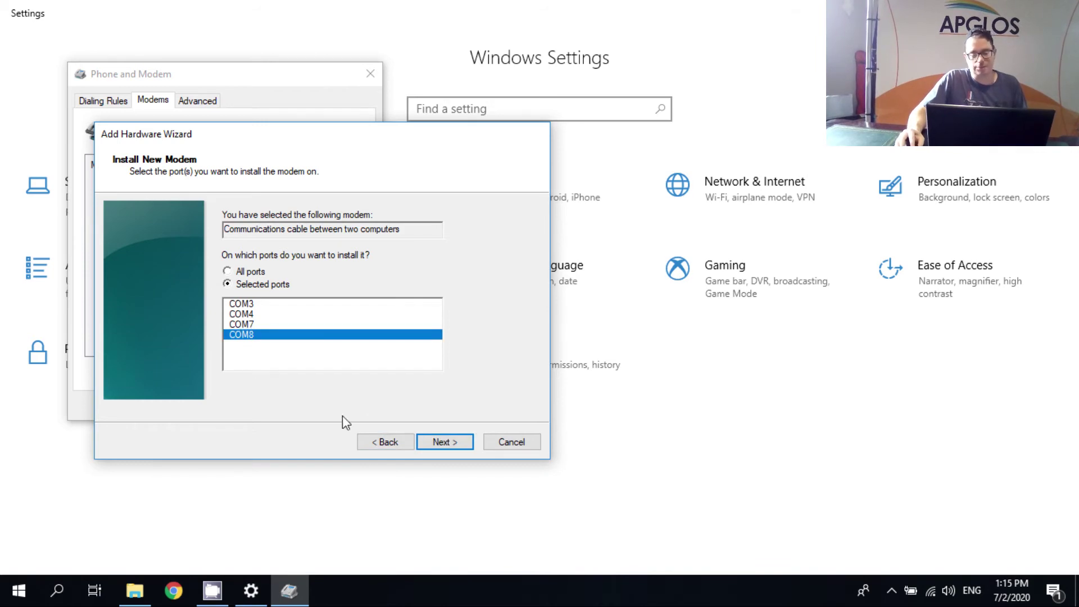
pyautogui.click(441, 443)
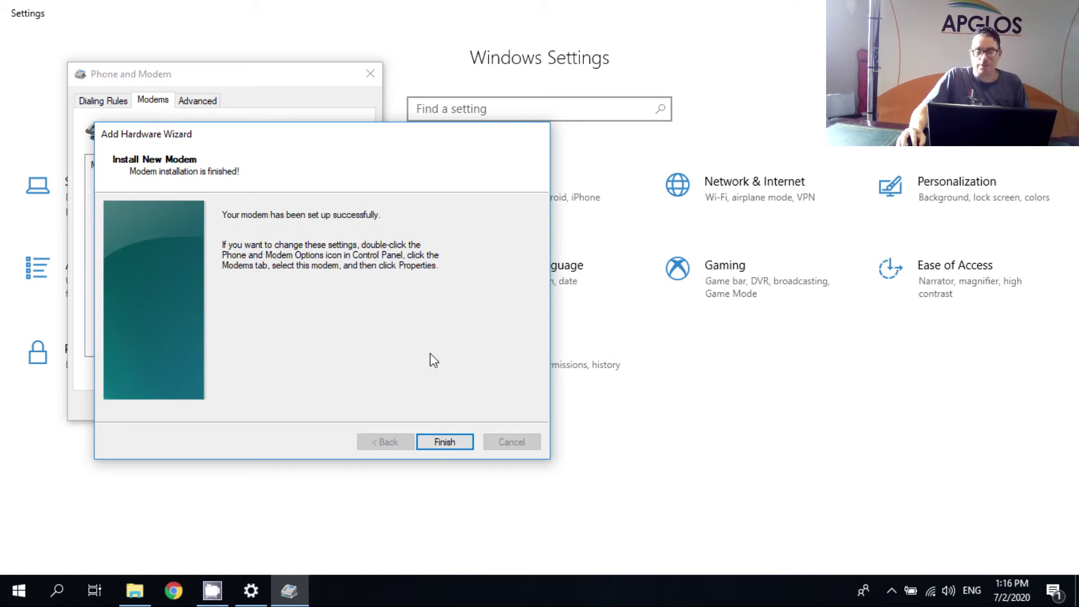
pyautogui.click(445, 442)
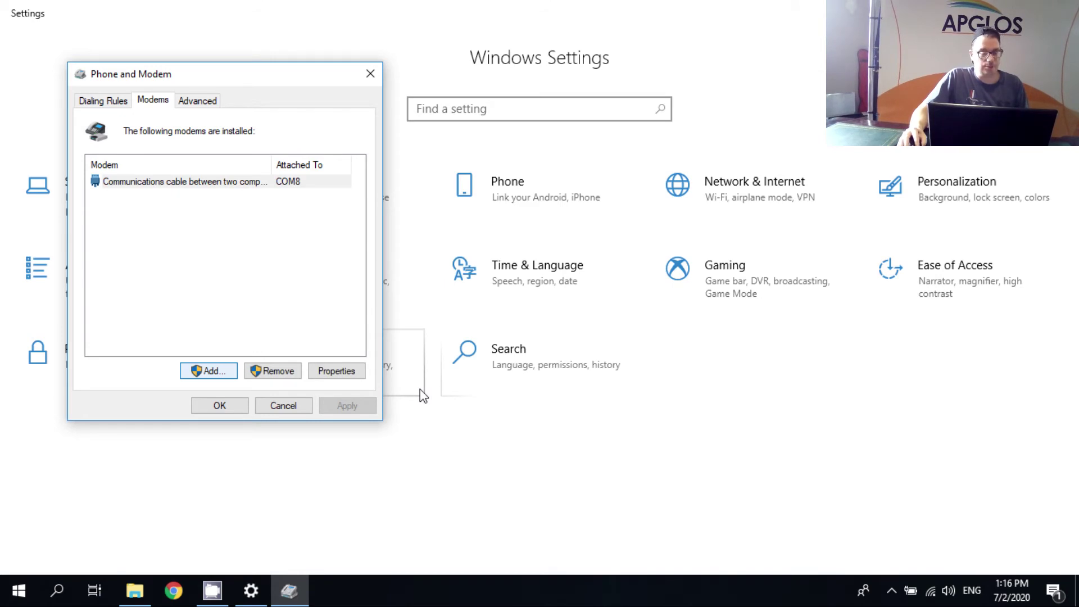
# - Close Phone and Modem and start a new Internet connection from the Dial-up page, setting up anyway
pyautogui.click(226, 407)
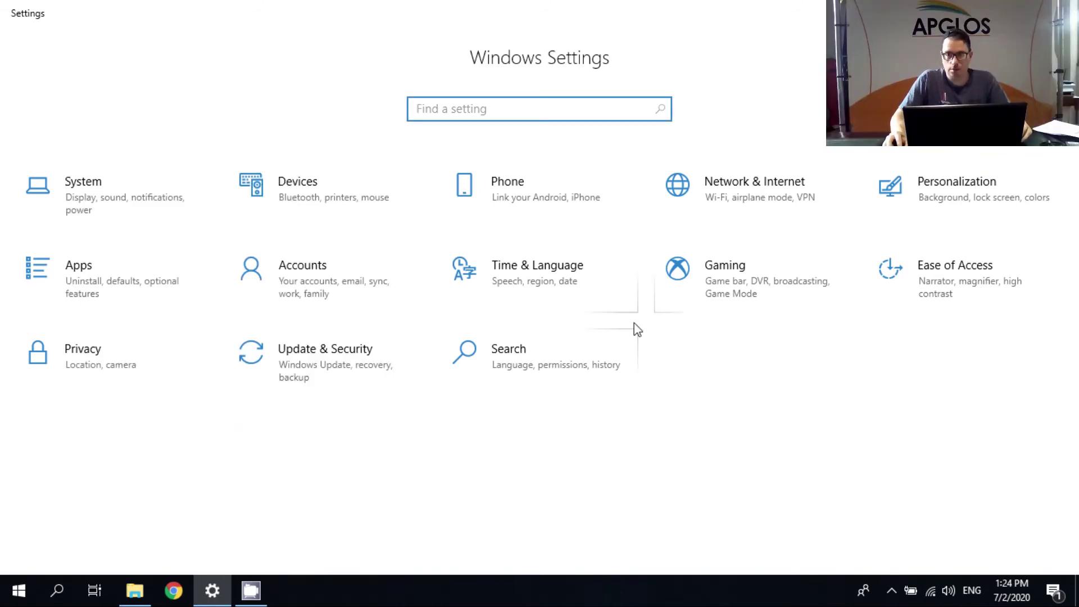
pyautogui.click(763, 198)
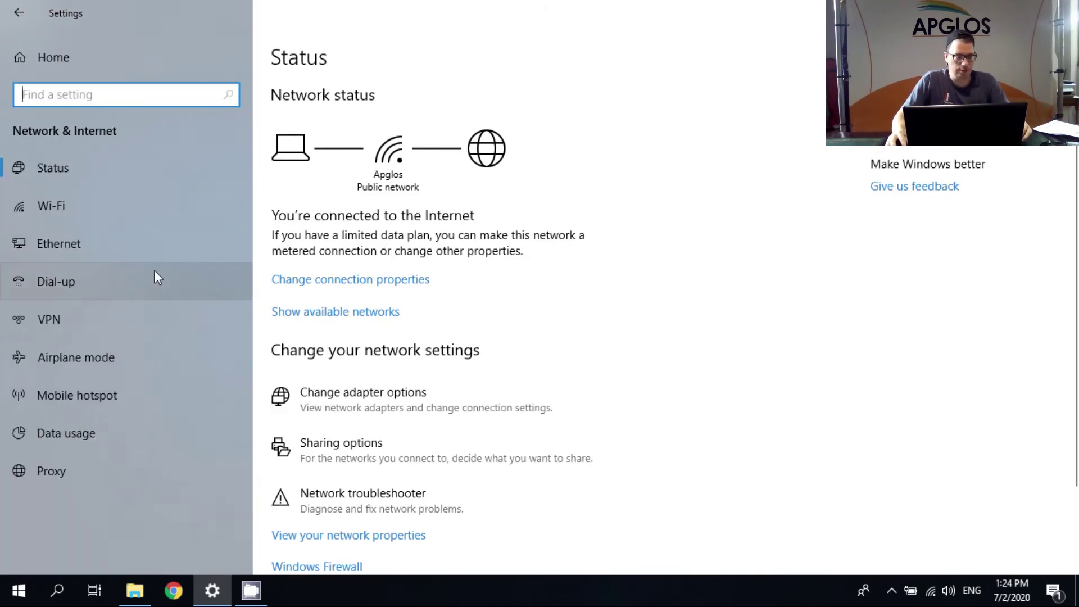
pyautogui.click(63, 283)
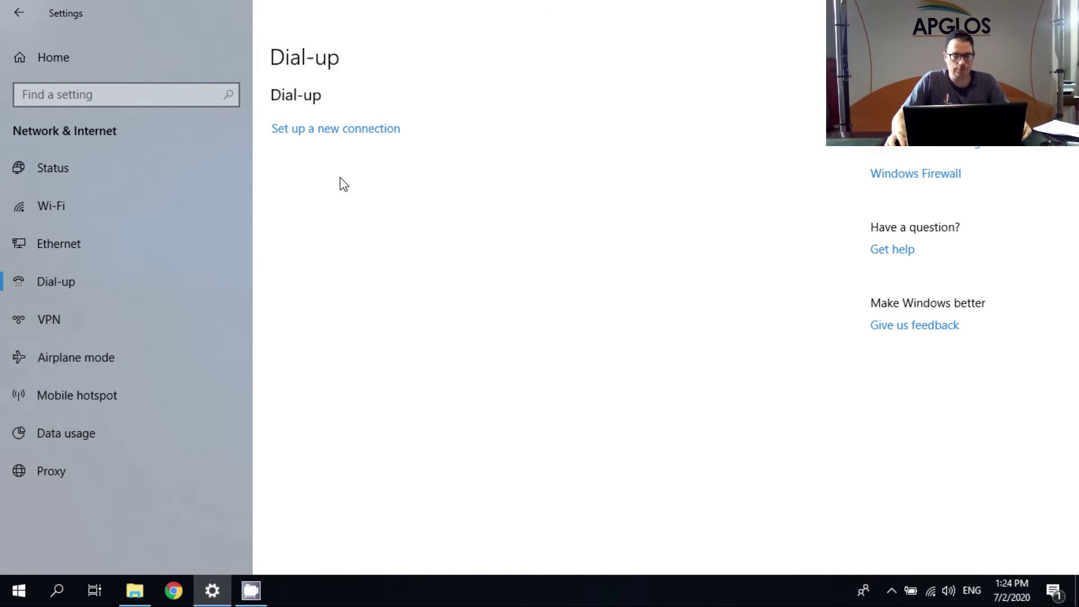
pyautogui.click(350, 132)
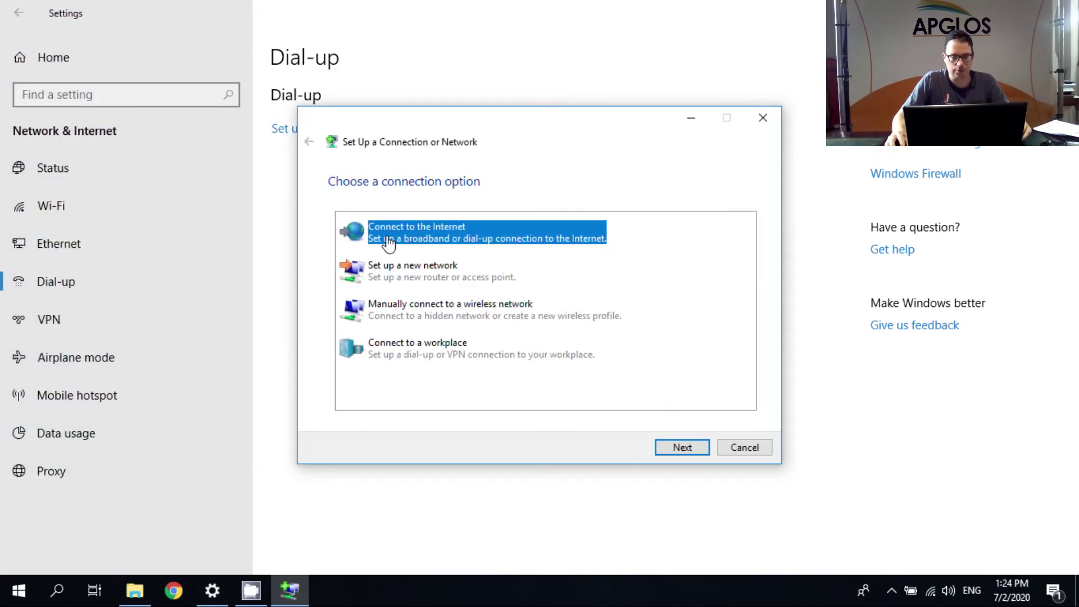
pyautogui.click(685, 447)
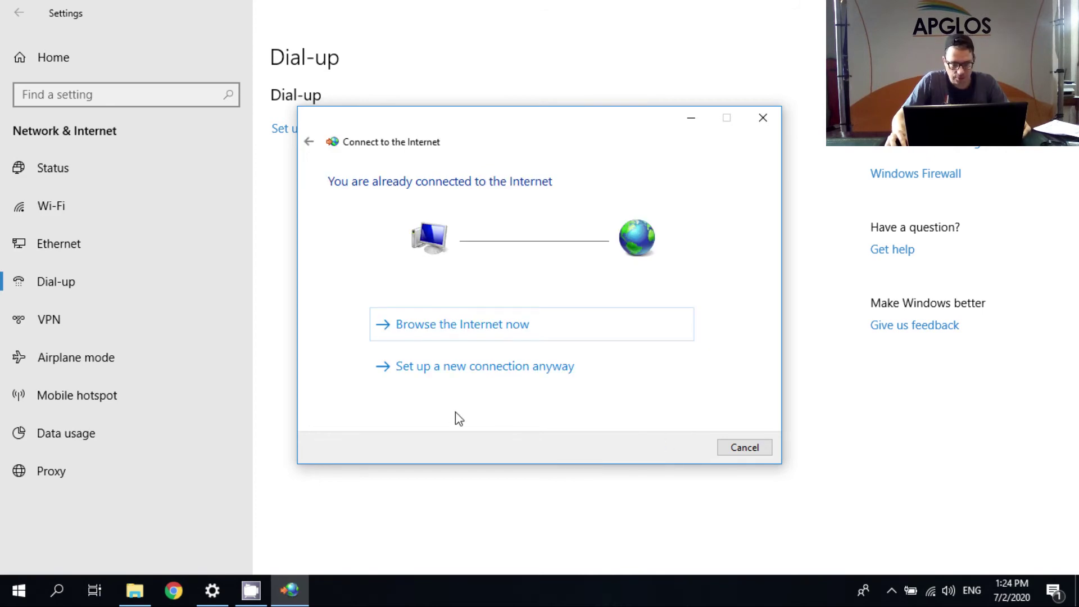
pyautogui.click(474, 368)
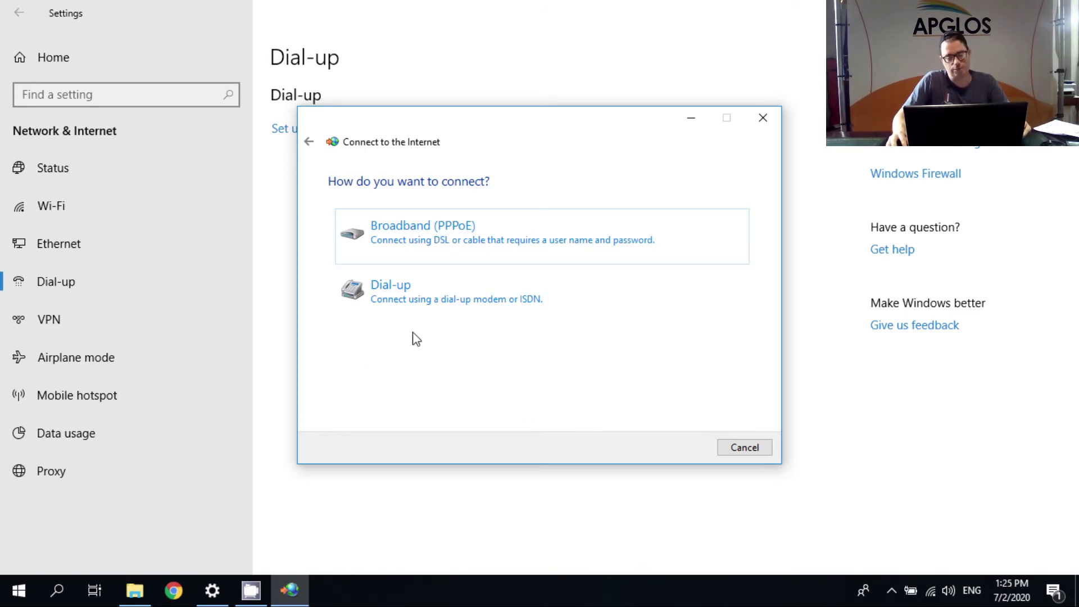
# - Create a Dial-up connection with phone number 1, skipping the connection attempt
pyautogui.click(409, 300)
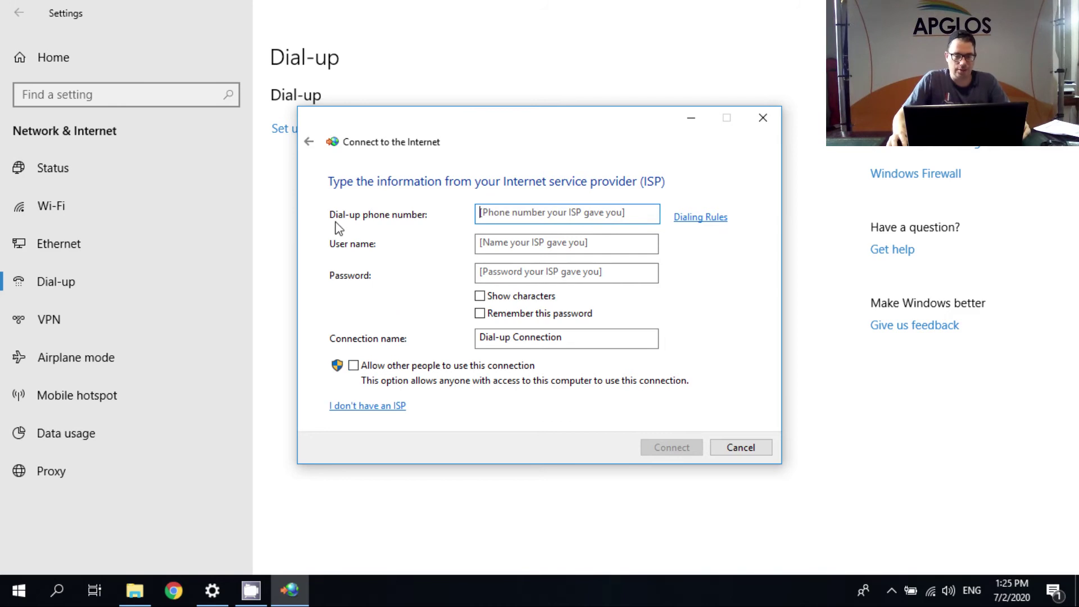
pyautogui.click(490, 216)
pyautogui.write('1')
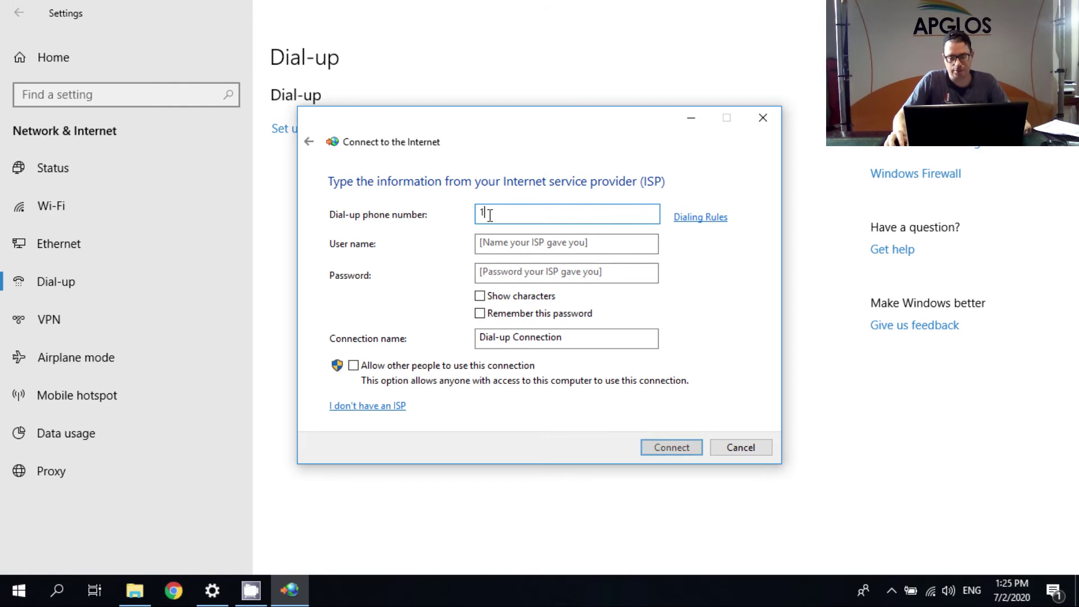
pyautogui.click(660, 447)
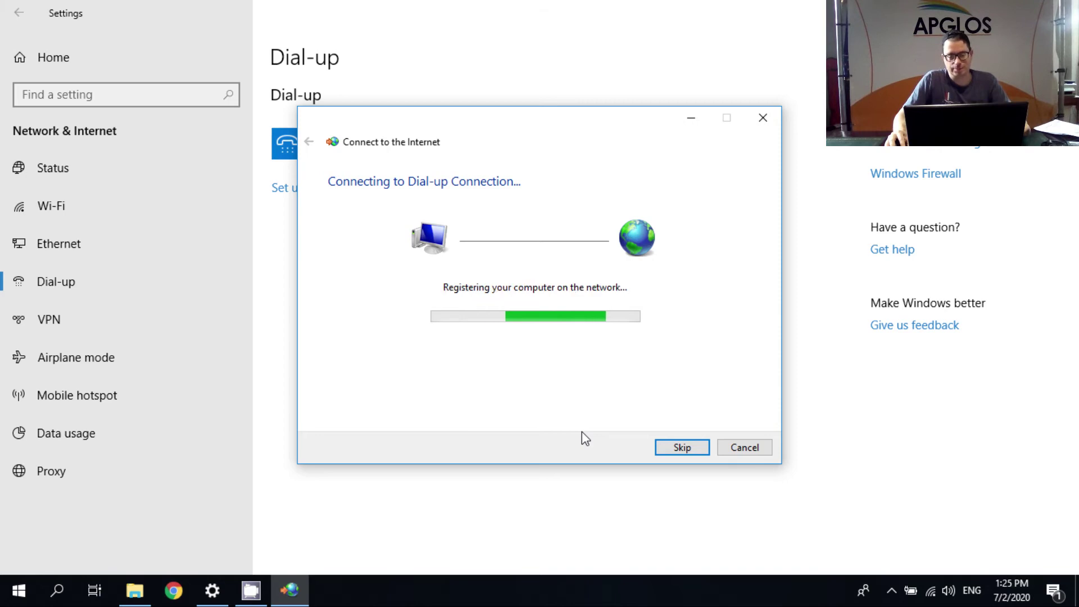
pyautogui.click(683, 448)
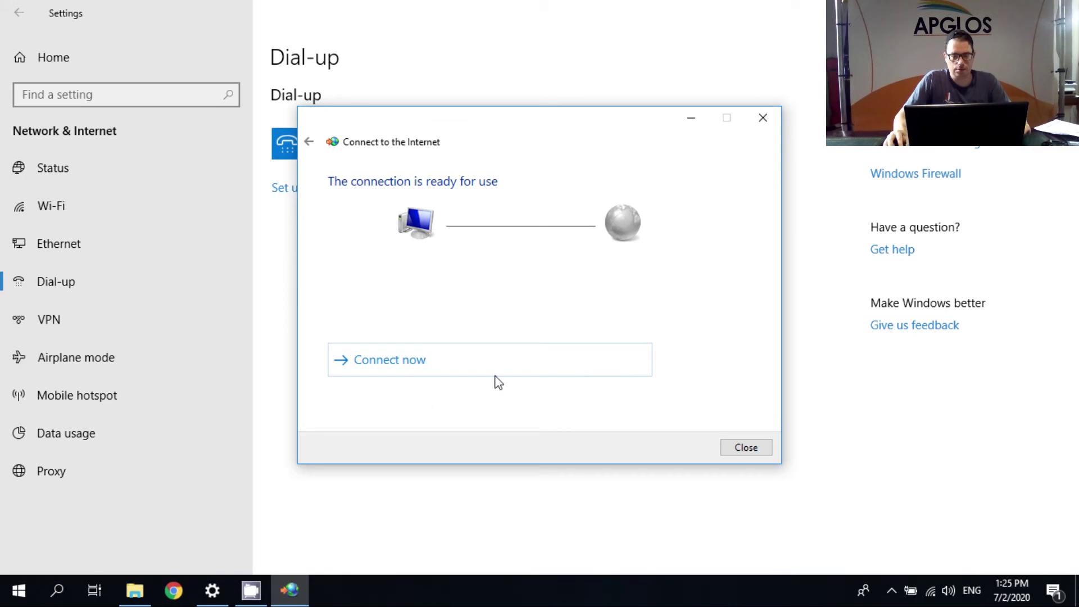
pyautogui.click(734, 447)
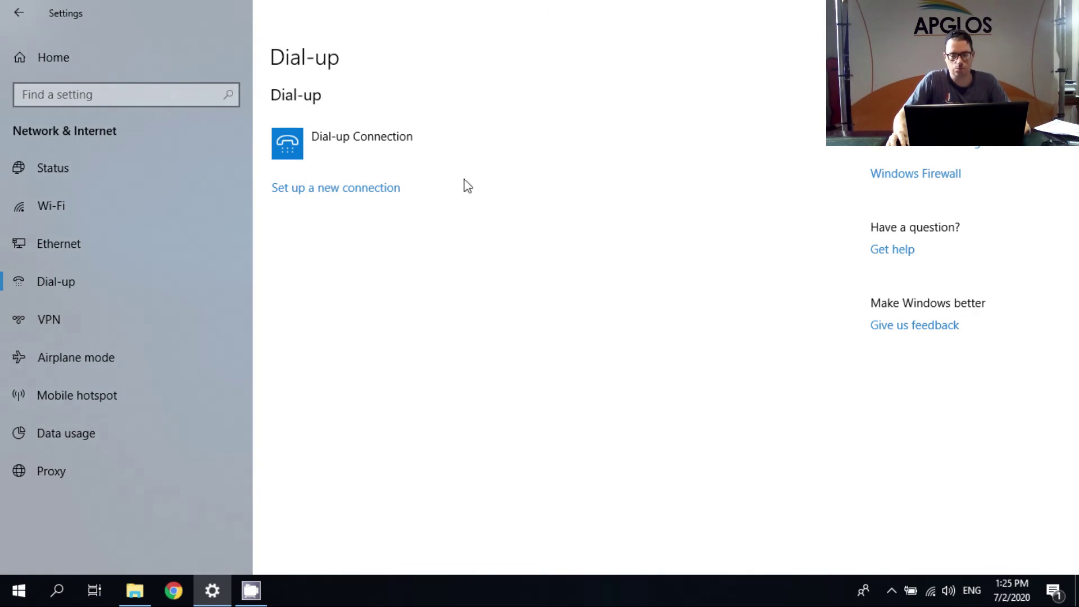
# - Clear the phone number in Dial-up Connection's properties under Network Connections and save
pyautogui.click(481, 155)
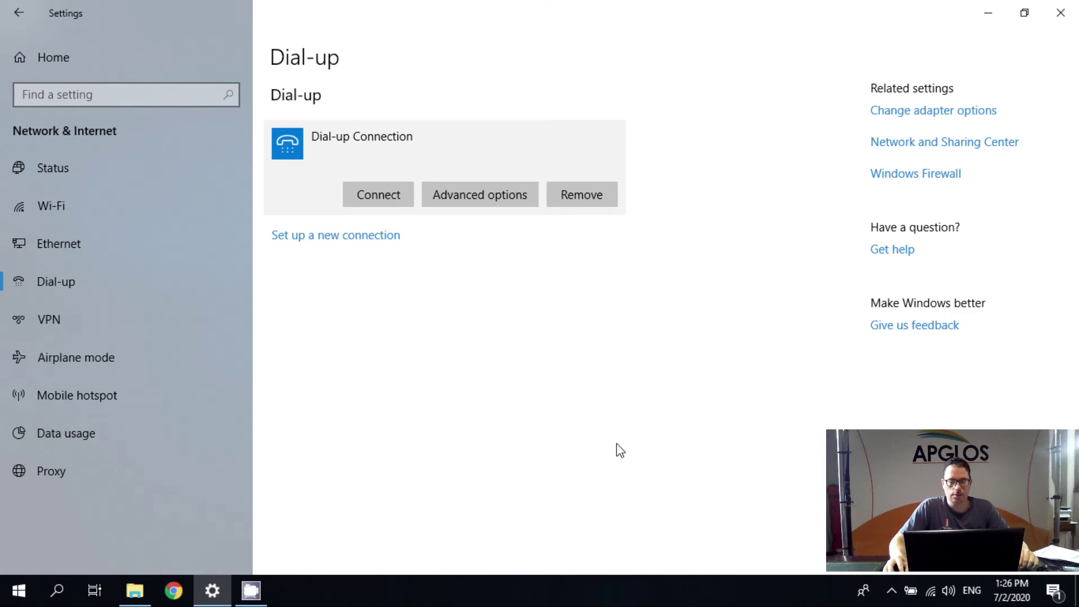
pyautogui.click(928, 112)
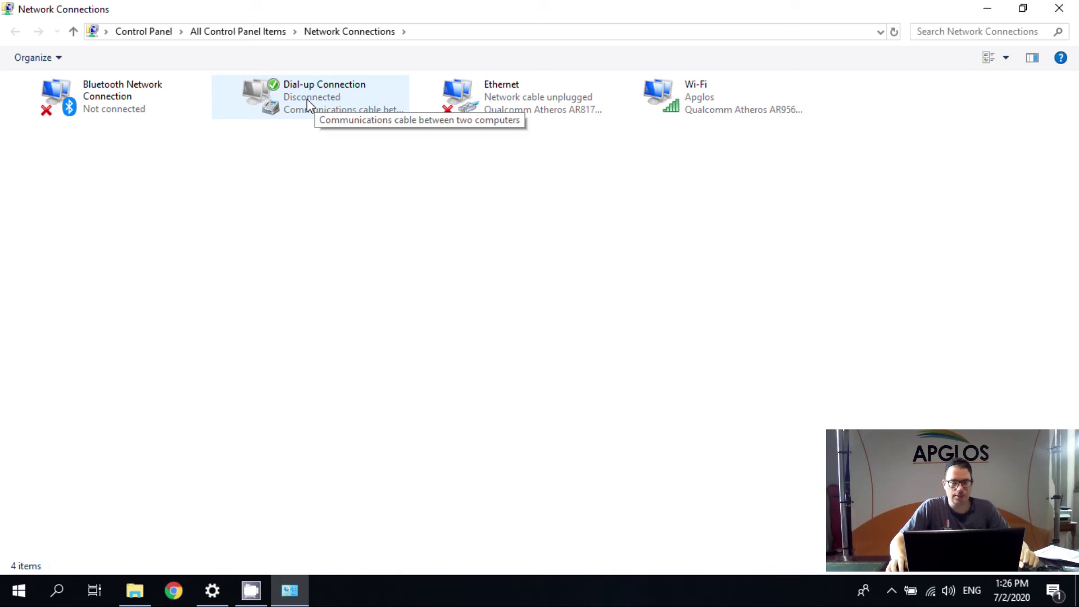
pyautogui.rightClick(307, 99)
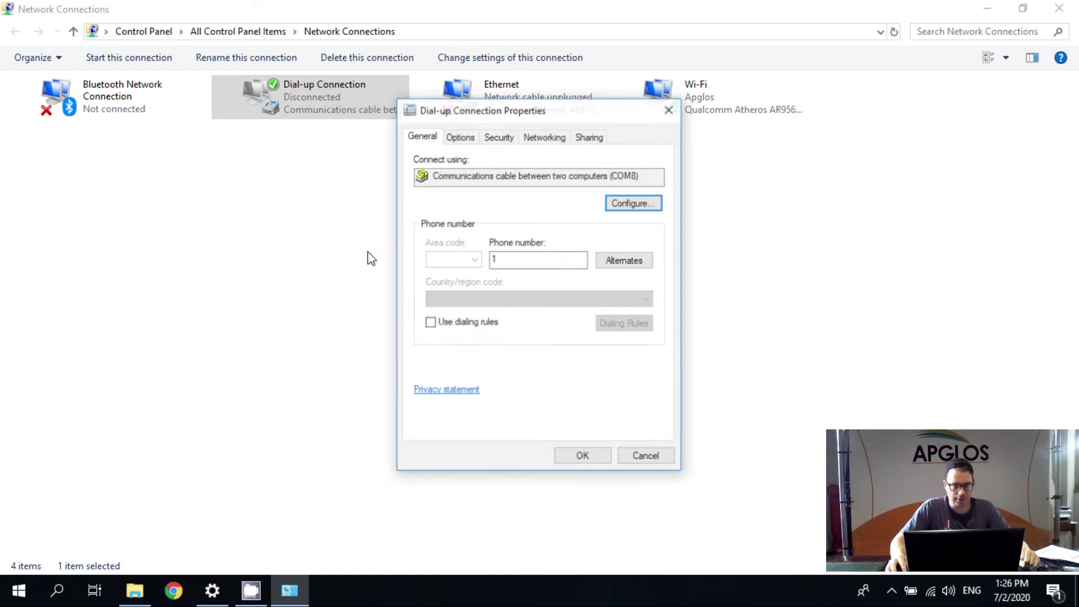
pyautogui.doubleClick(515, 256)
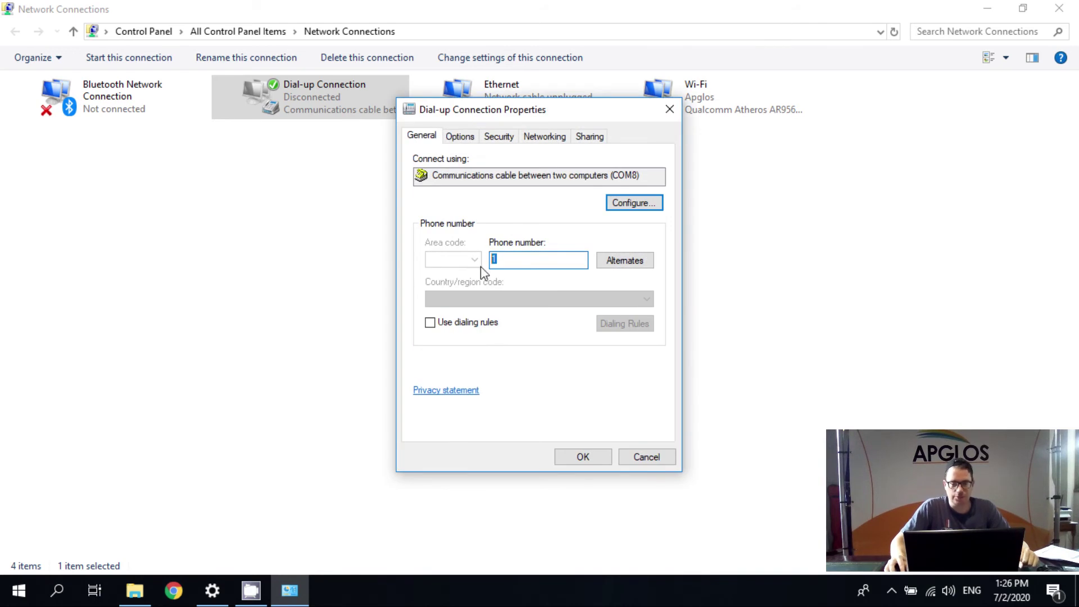
pyautogui.press('BackSpace')
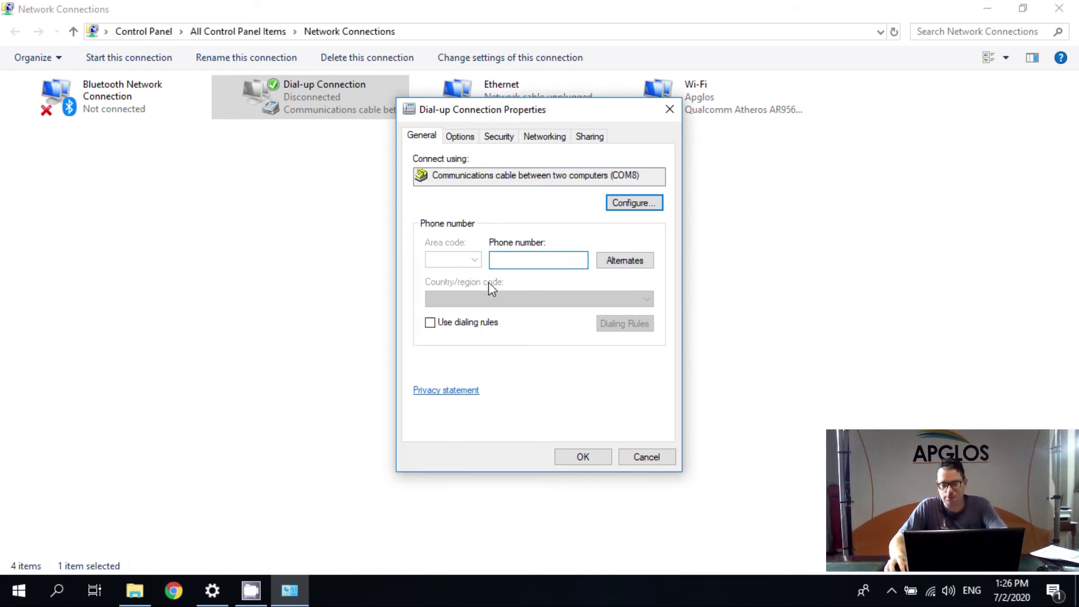
pyautogui.click(575, 456)
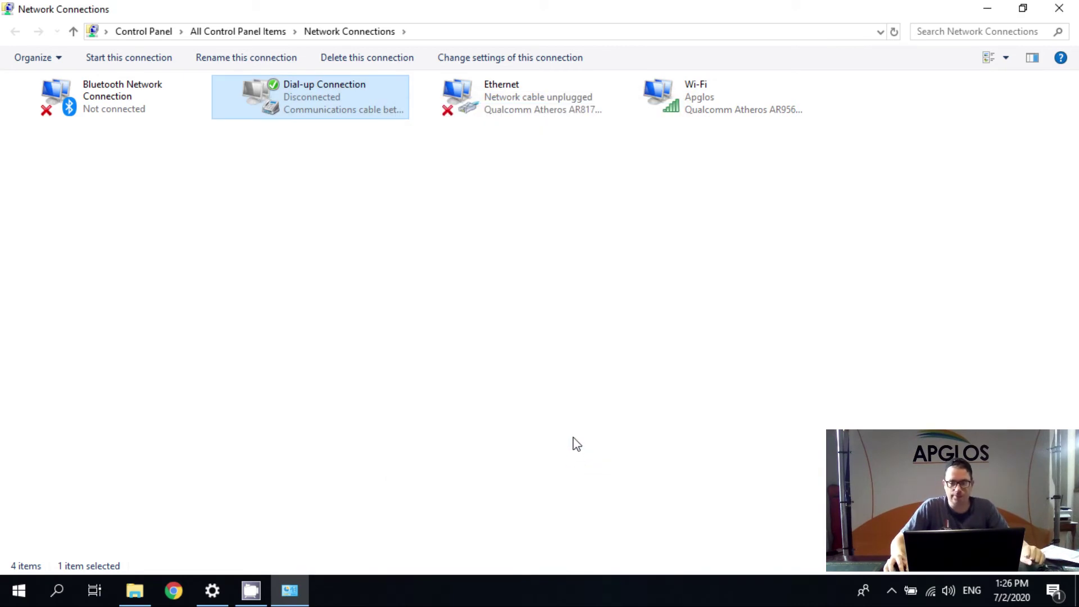
pyautogui.click(1061, 11)
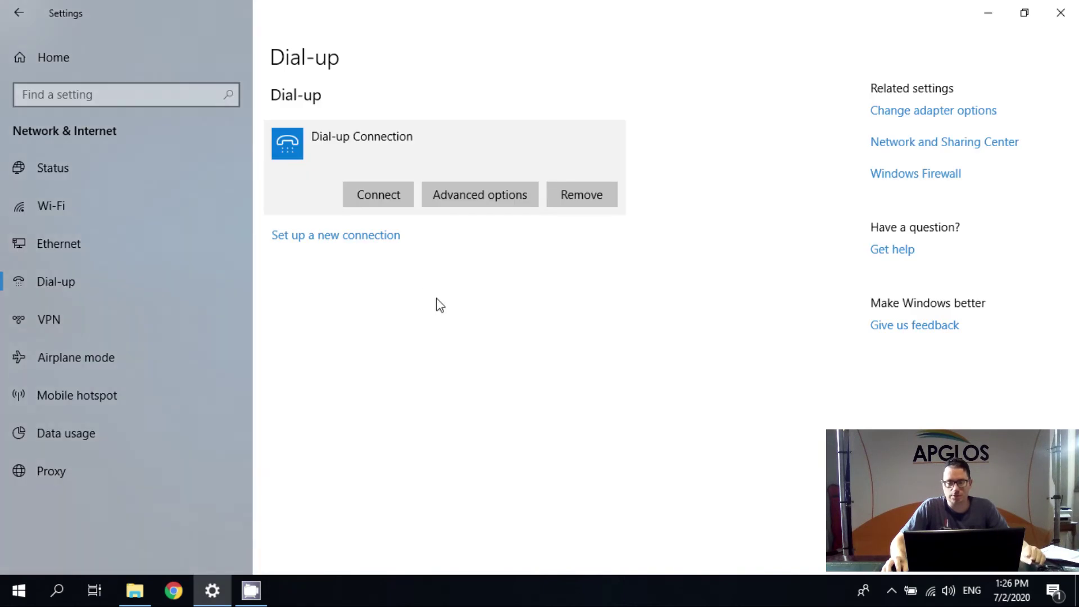
# - Dial the Dial-up Connection from the Dial-up page until it reports Connected
pyautogui.click(380, 197)
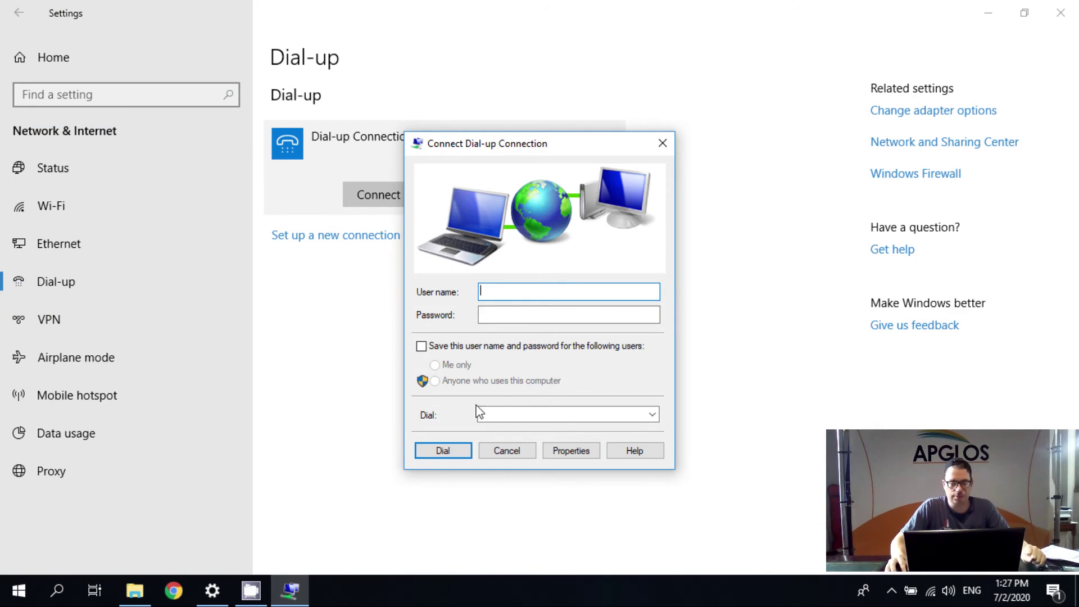
pyautogui.click(442, 453)
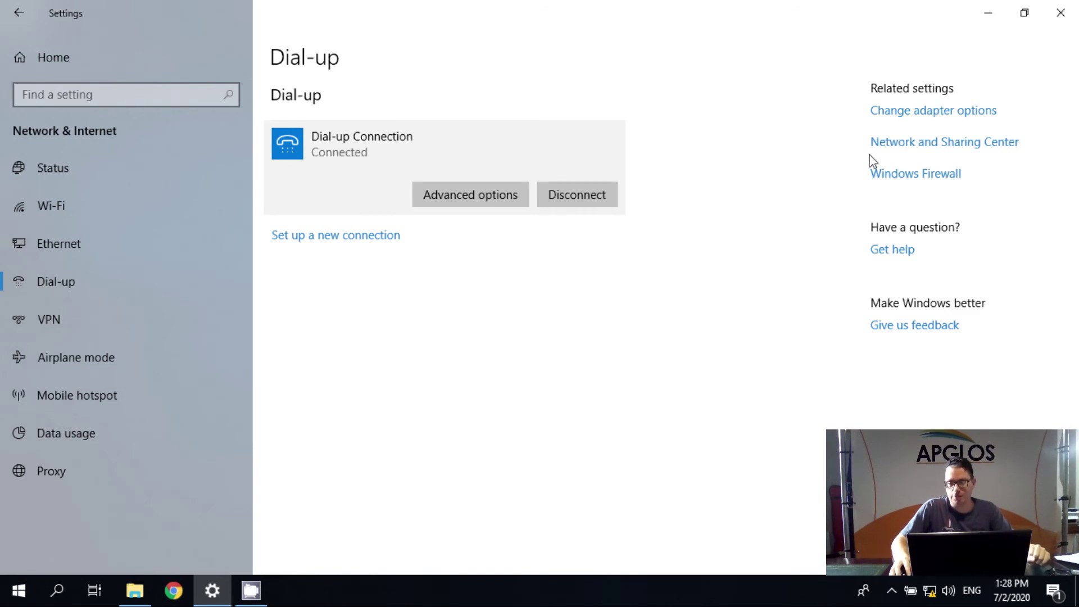
# - Read the Dial-up Connection's Server IPv4 address, 192.168.100.170, in its Details and close it
pyautogui.click(899, 147)
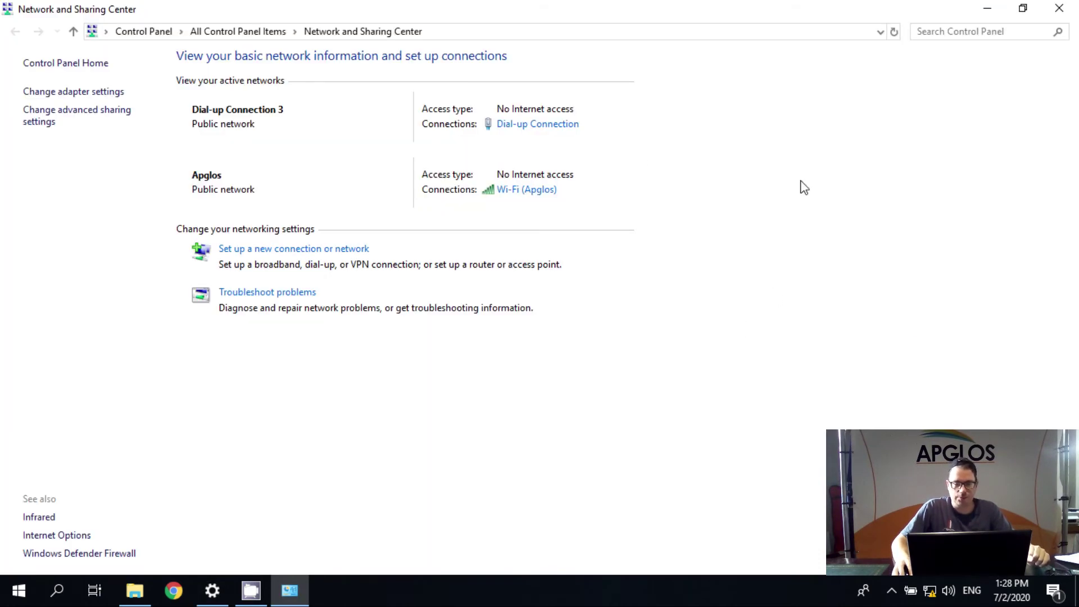
pyautogui.click(538, 125)
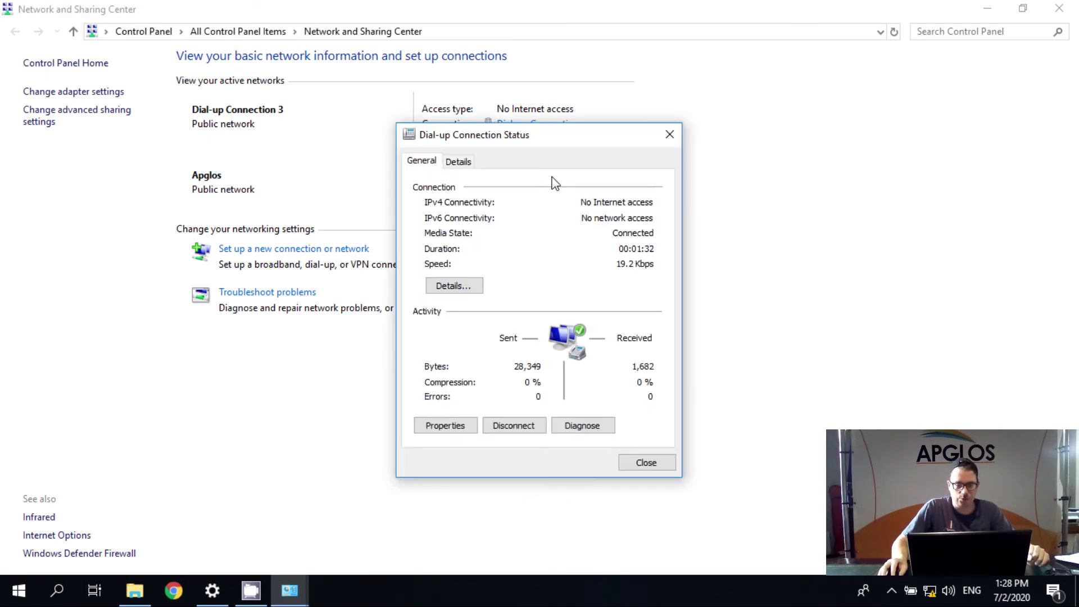
pyautogui.click(459, 162)
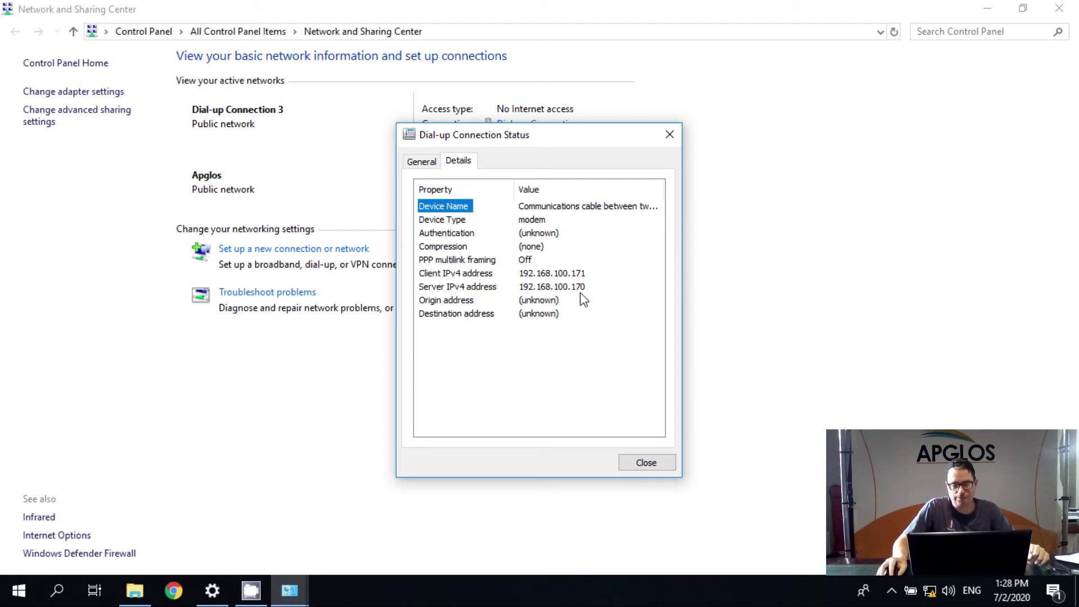
pyautogui.click(649, 464)
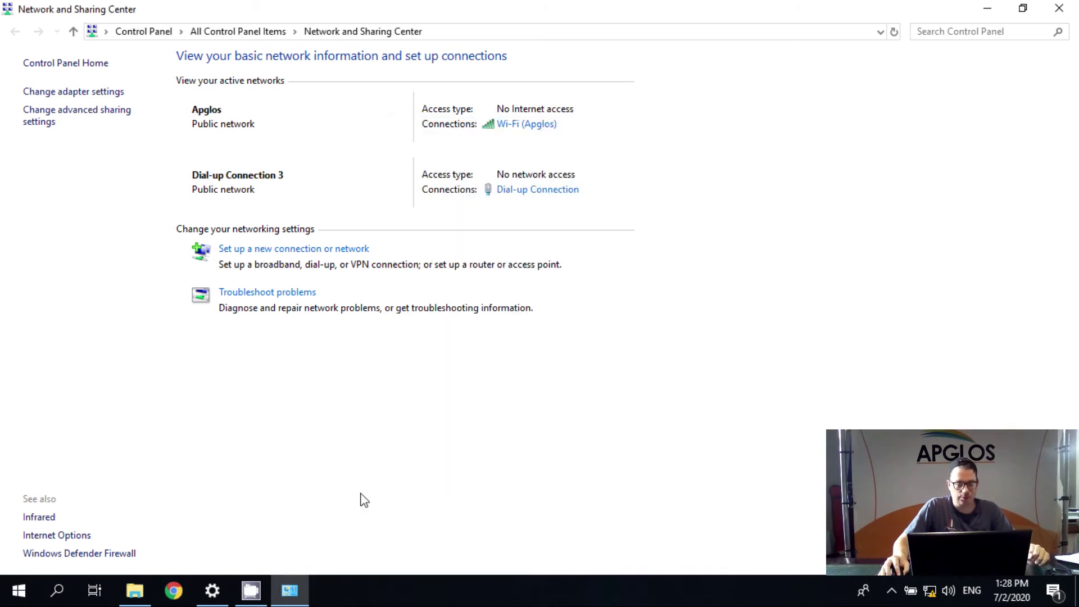
pyautogui.click(184, 596)
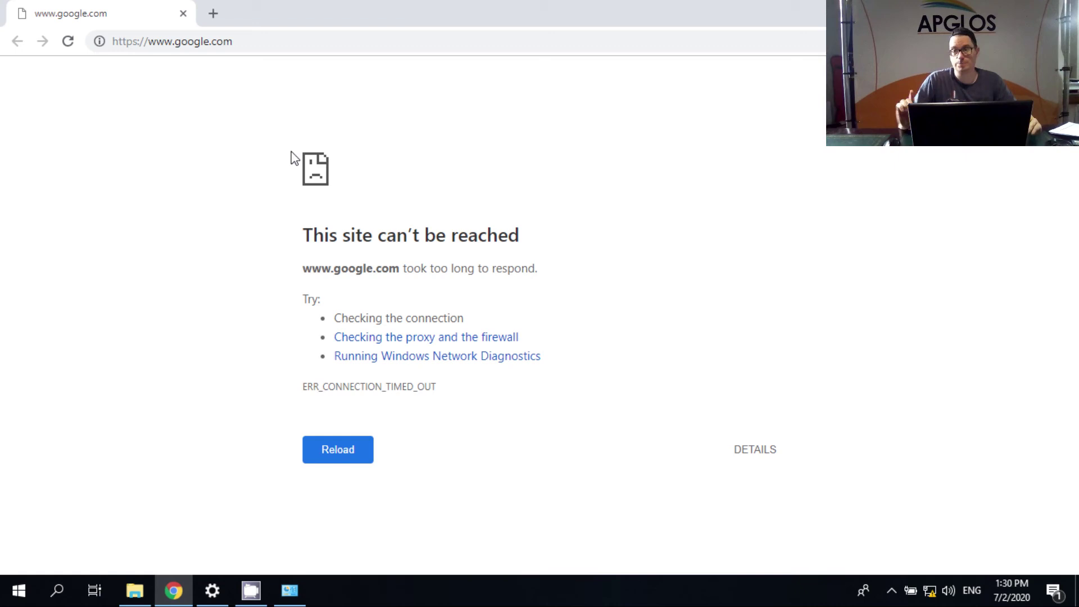
# - Replace the unreachable Google address in Chrome with the receiver address 192.168.100.170
pyautogui.click(264, 44)
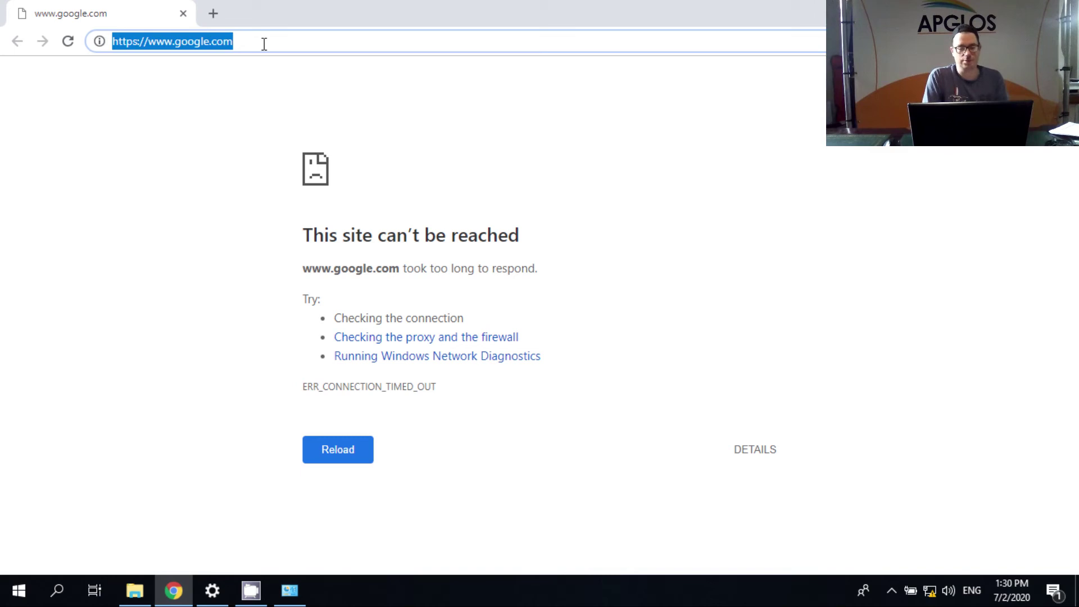
pyautogui.write('1')
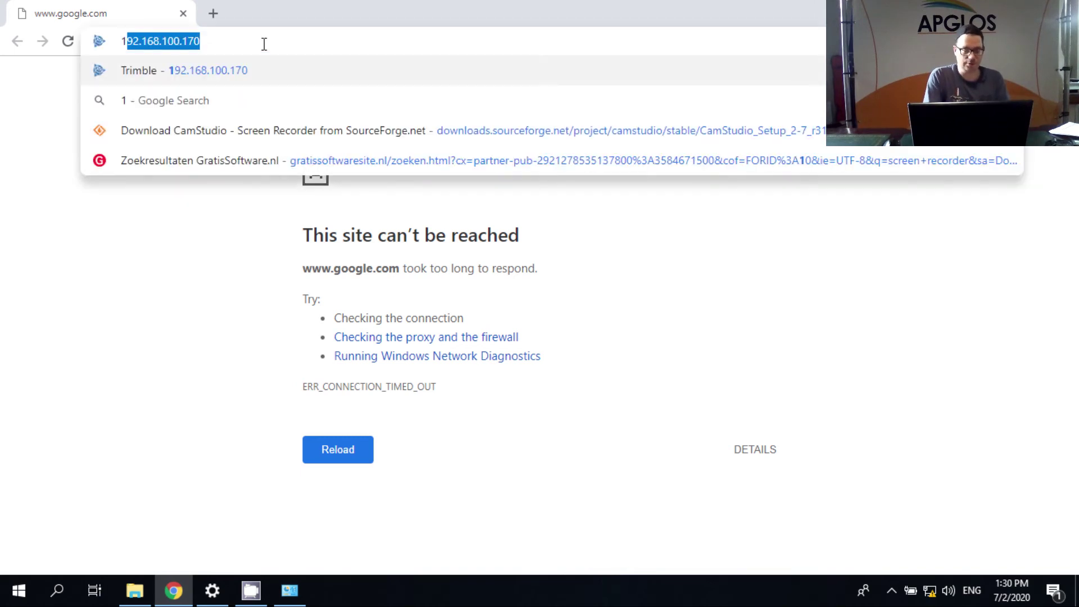
pyautogui.write('92.')
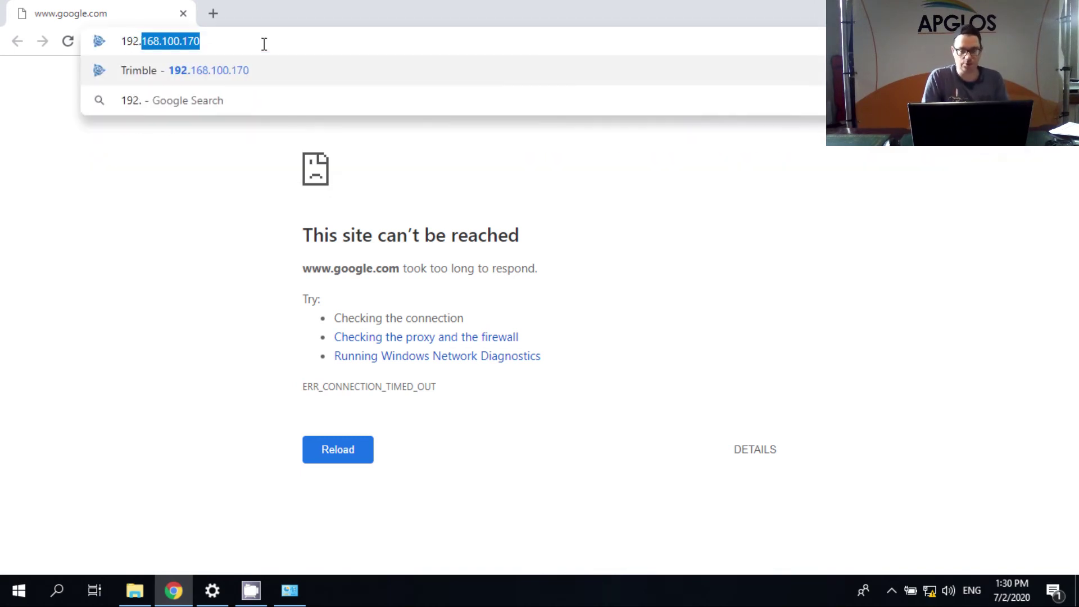
pyautogui.write('168')
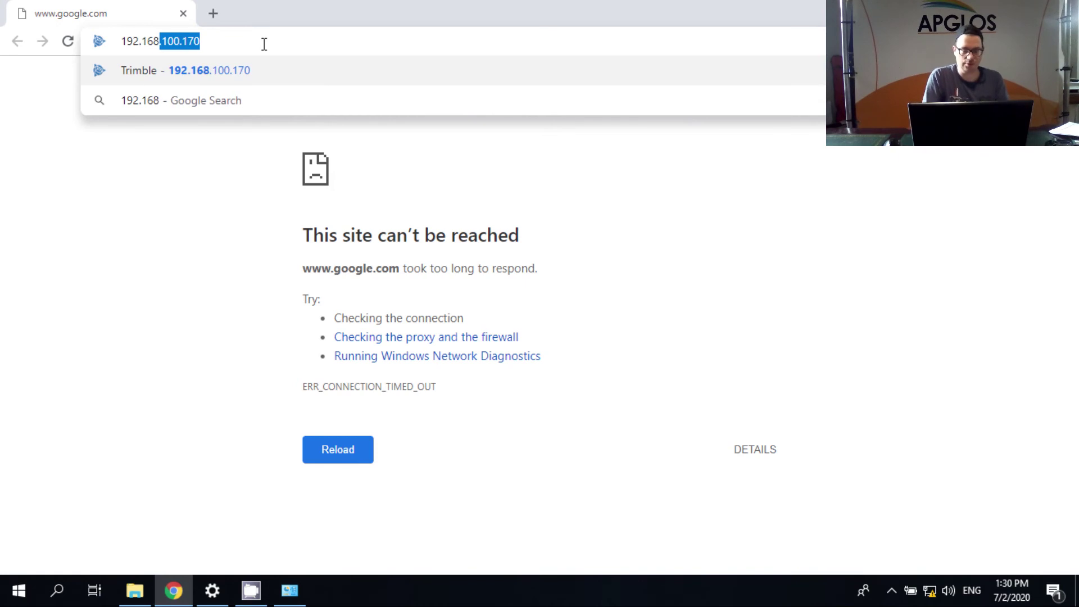
pyautogui.write('.100.170')
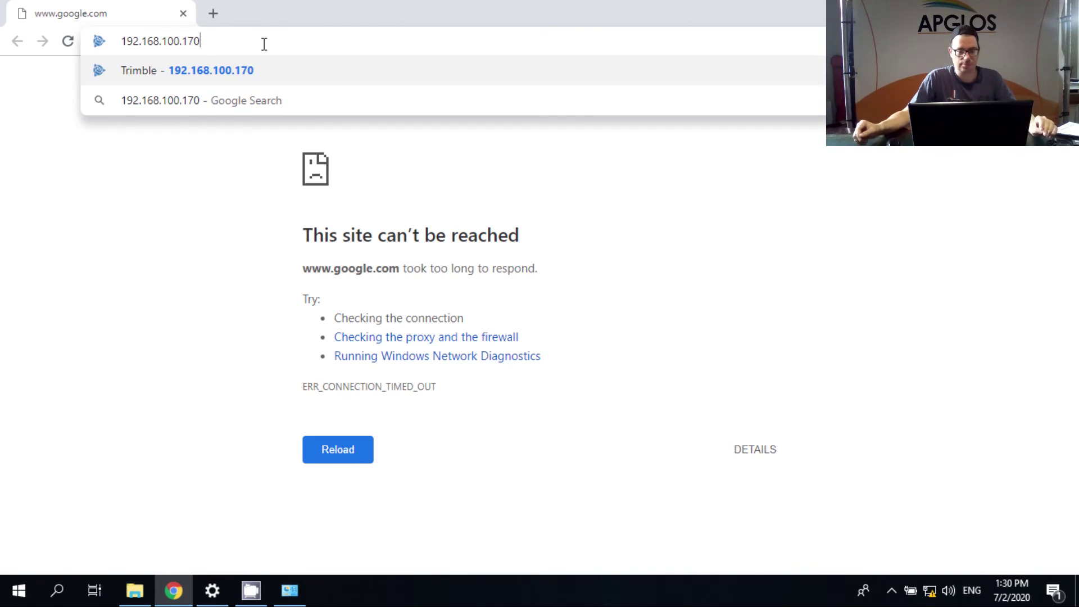
# - Load 192.168.100.170, log in with the user name and password, and open Bluetooth Info
pyautogui.press('Return')
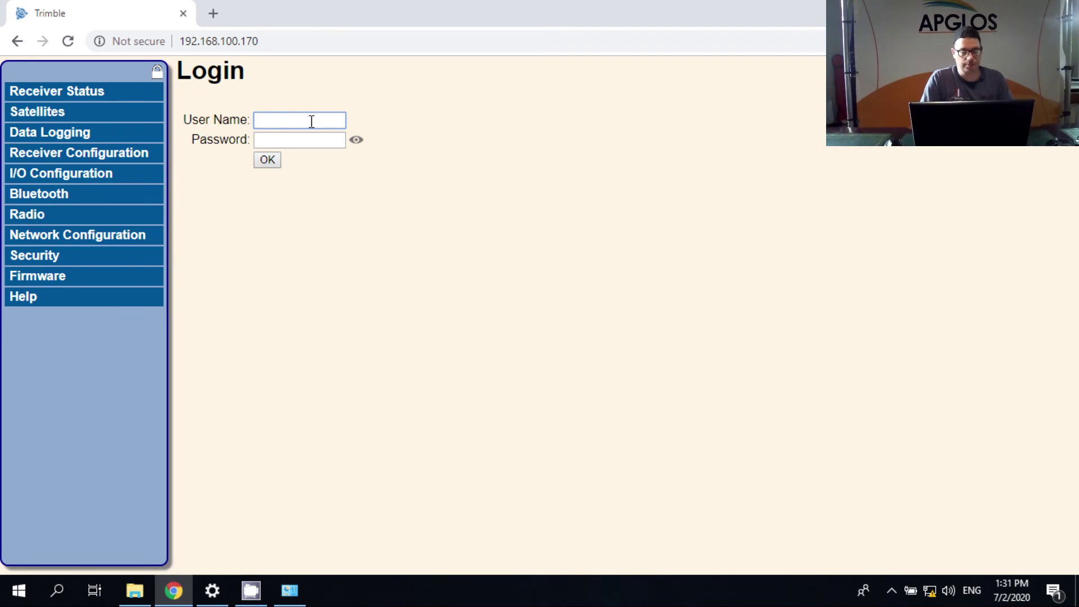
pyautogui.write('admin')
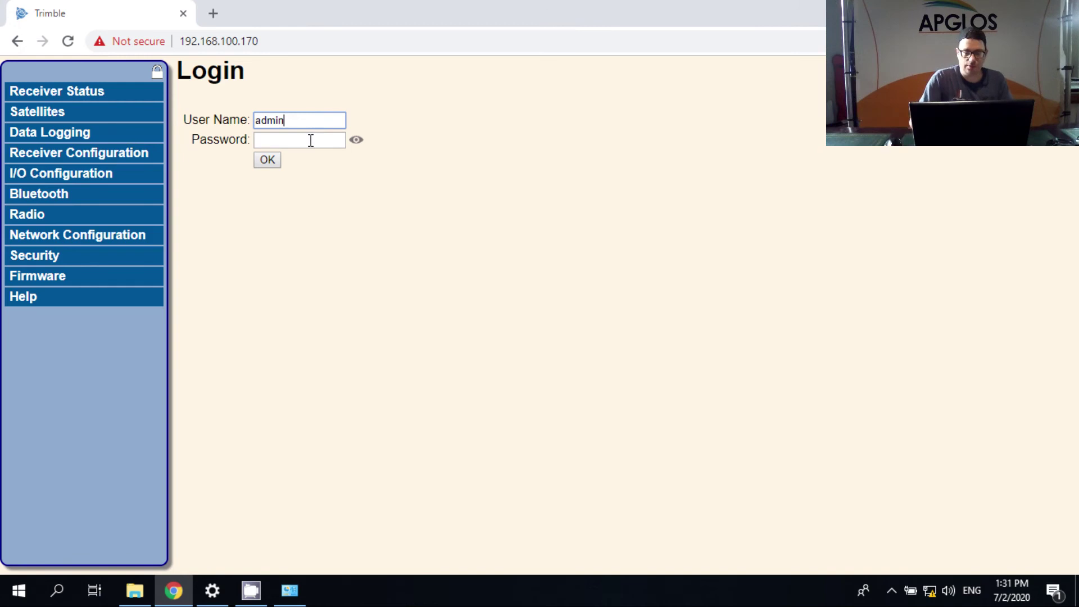
pyautogui.click(311, 140)
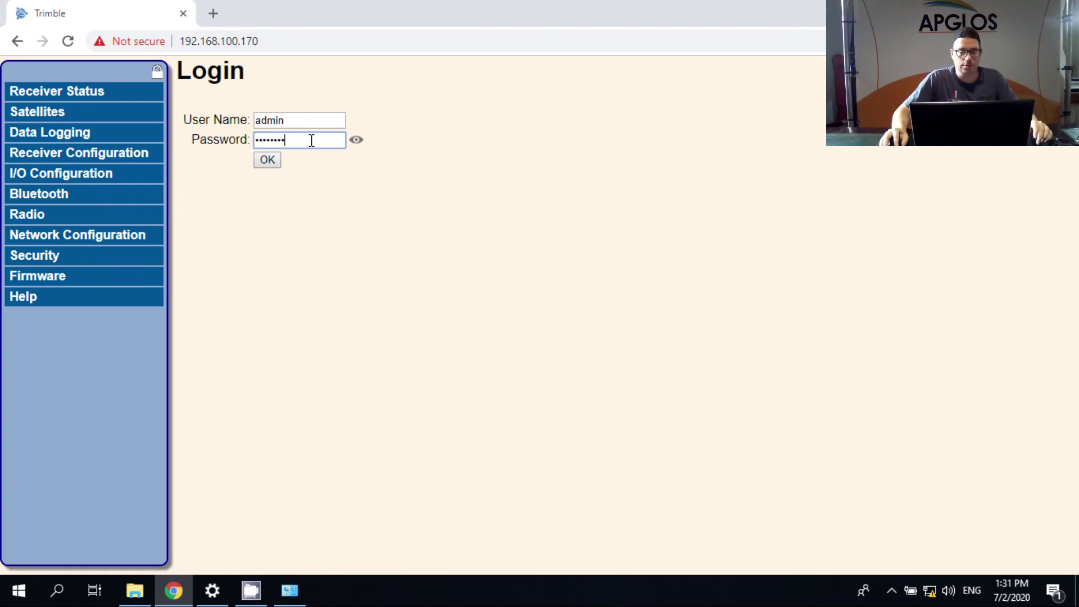
pyautogui.write('password')
pyautogui.click(357, 140)
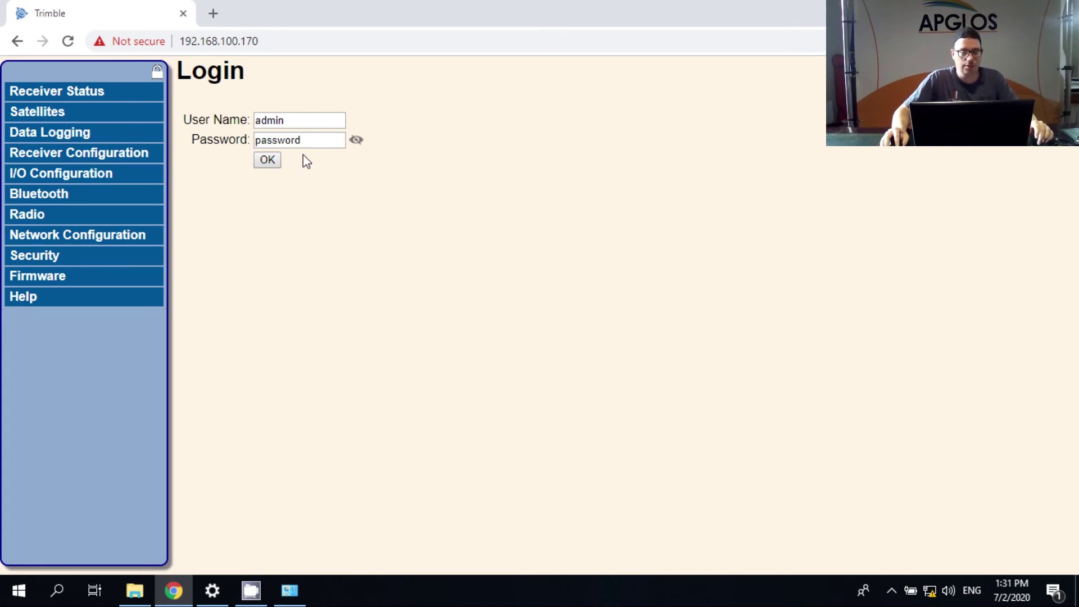
pyautogui.click(268, 161)
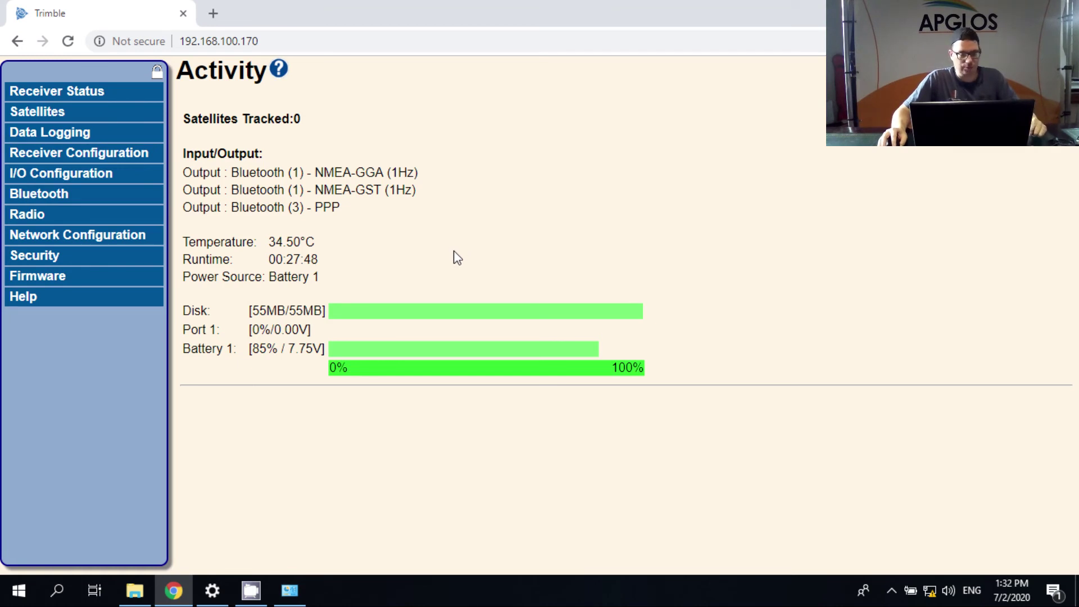
pyautogui.click(77, 198)
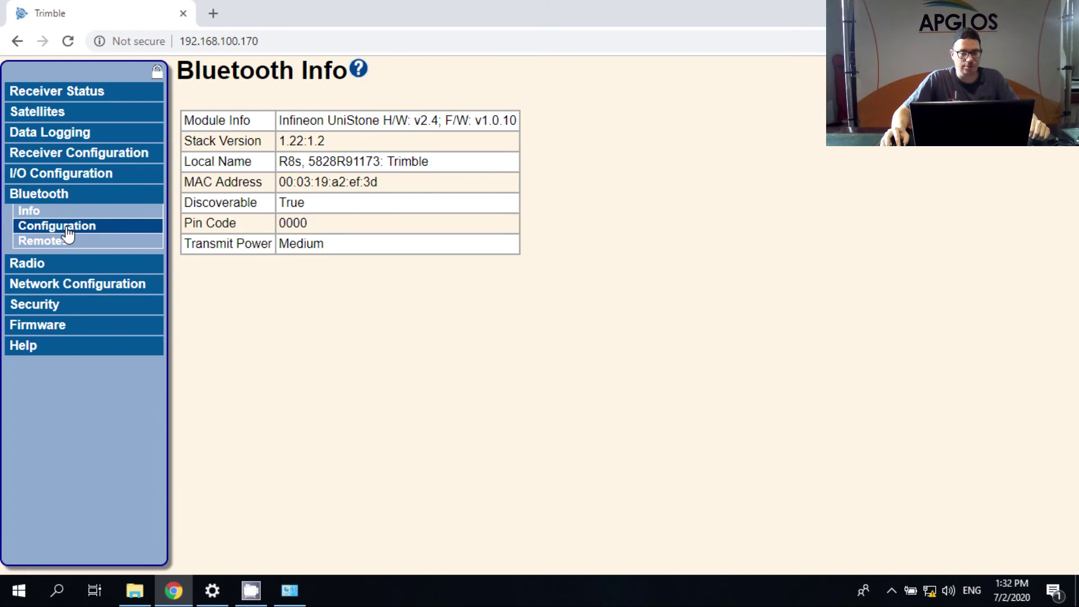
# - Check Bluetooth Configuration, then bring up the I/O Configuration port summary
pyautogui.click(68, 228)
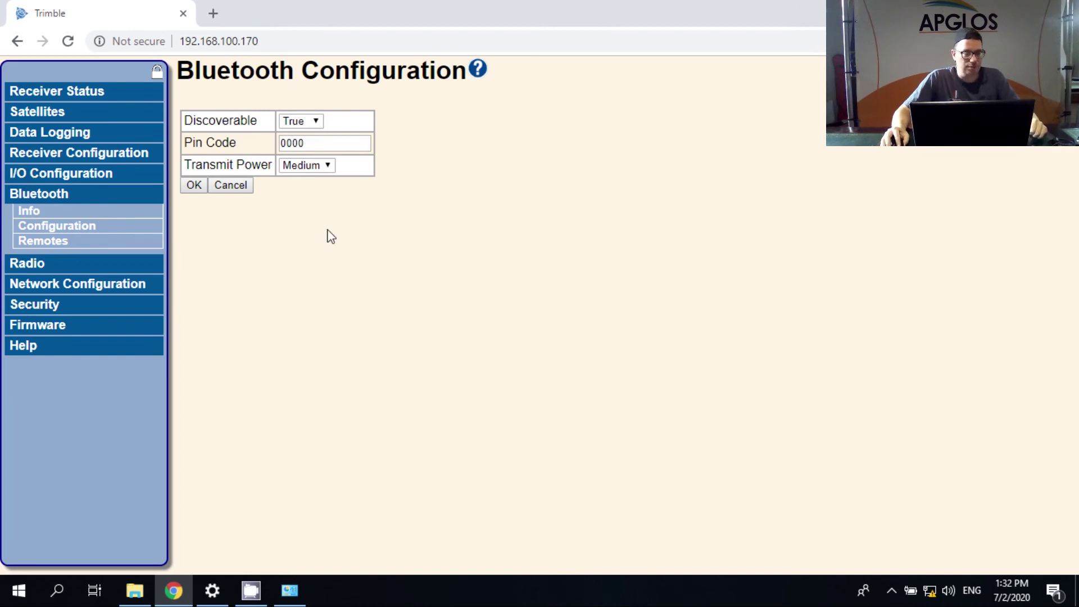
pyautogui.click(66, 175)
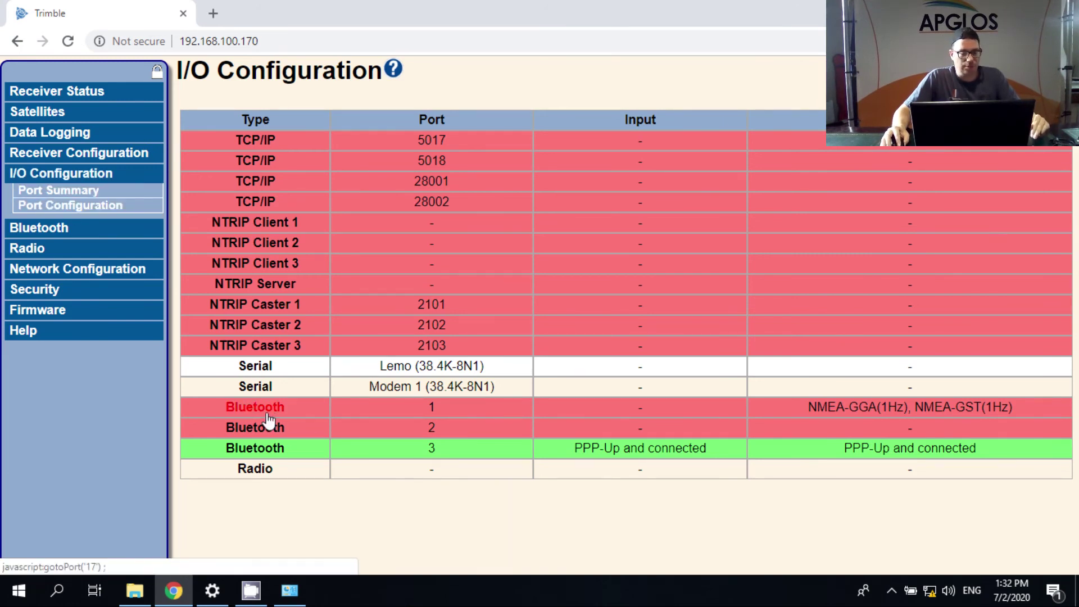
# - Open Port Configuration for Bluetooth 1 with NMEA as the output protocol
pyautogui.click(98, 211)
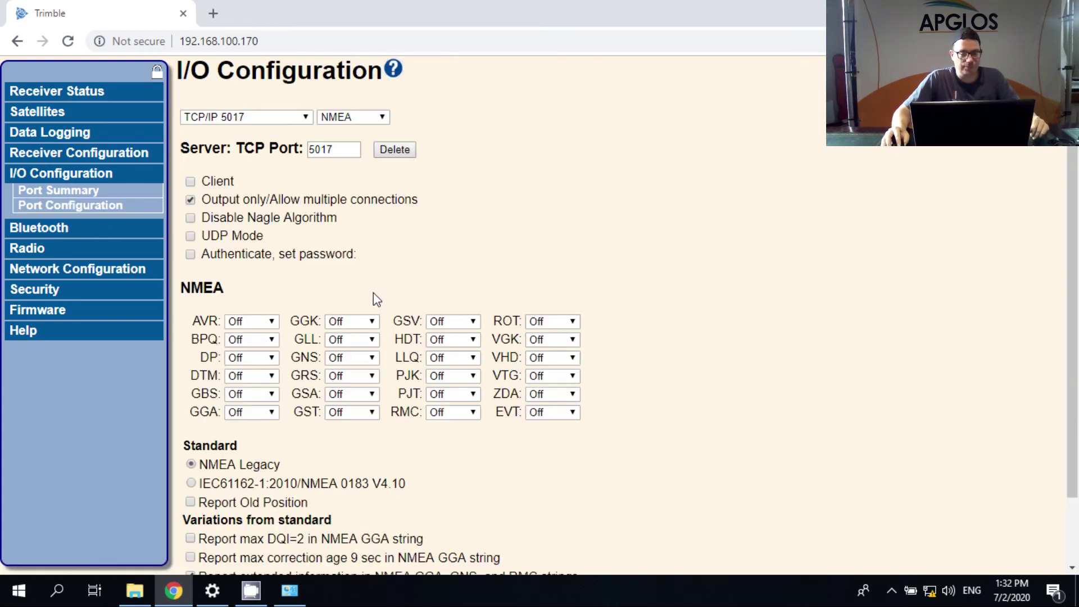
pyautogui.click(307, 118)
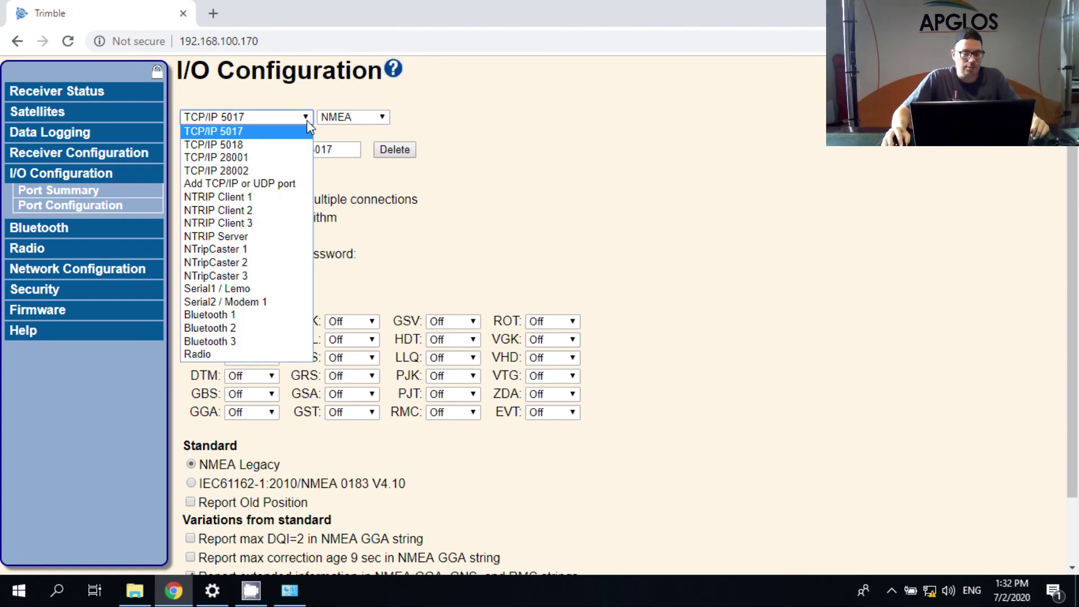
pyautogui.click(254, 319)
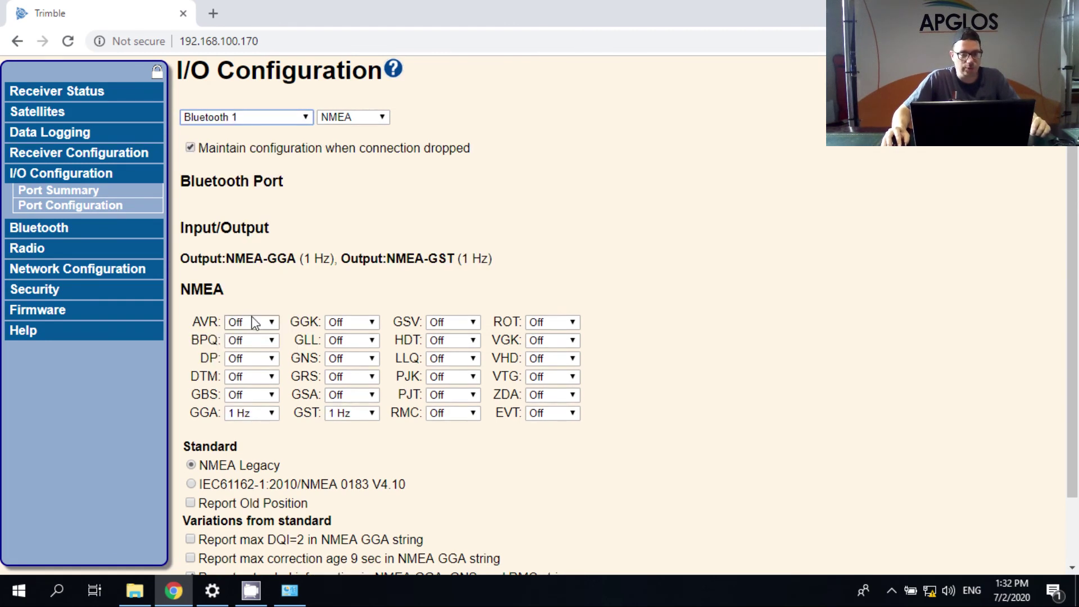
pyautogui.click(389, 122)
pyautogui.click(388, 121)
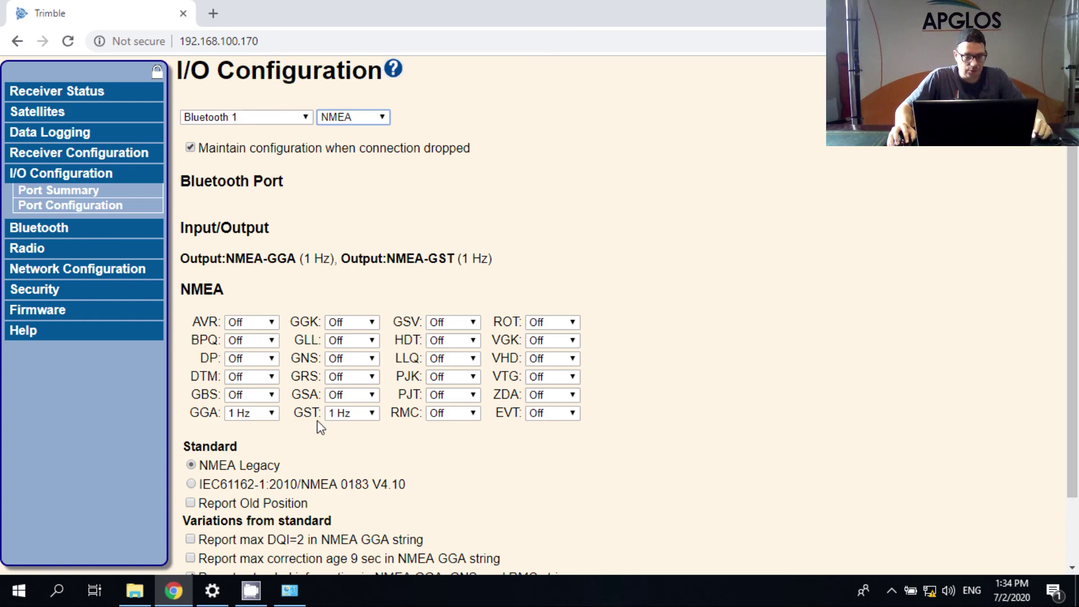
# - Set GGA and GST output to 1 Hz and save the Bluetooth 1 settings
pyautogui.click(274, 416)
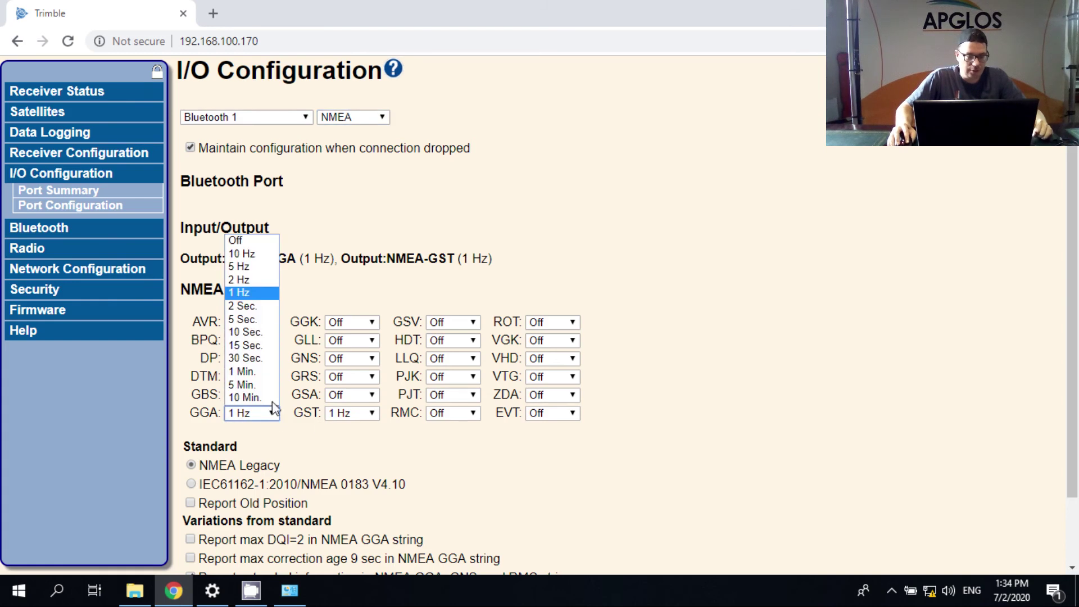
pyautogui.click(253, 292)
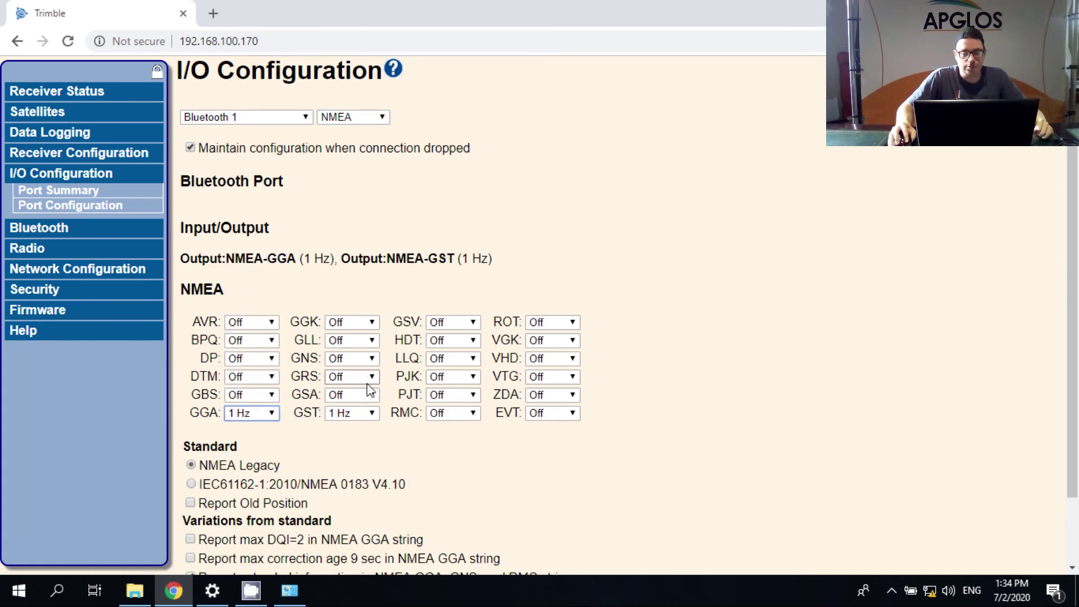
pyautogui.click(373, 414)
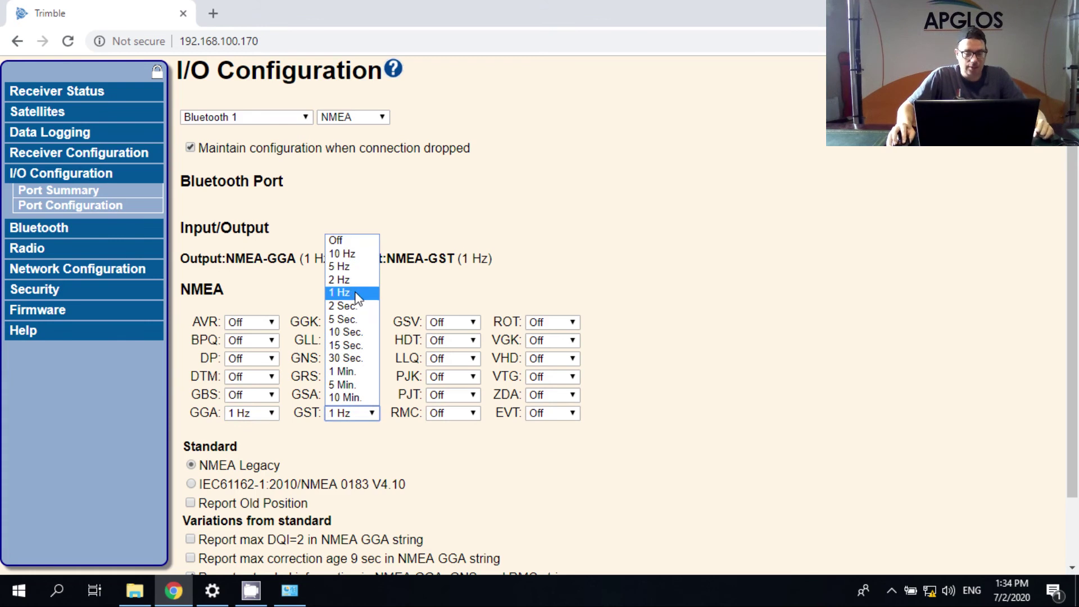
pyautogui.click(351, 293)
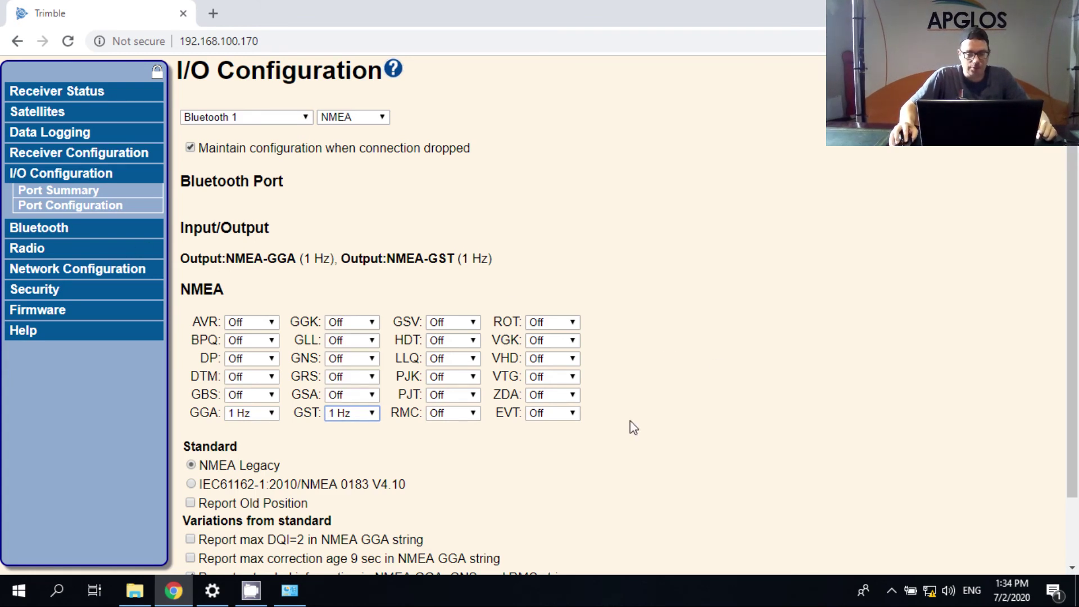
pyautogui.scroll(-2, 632, 426)
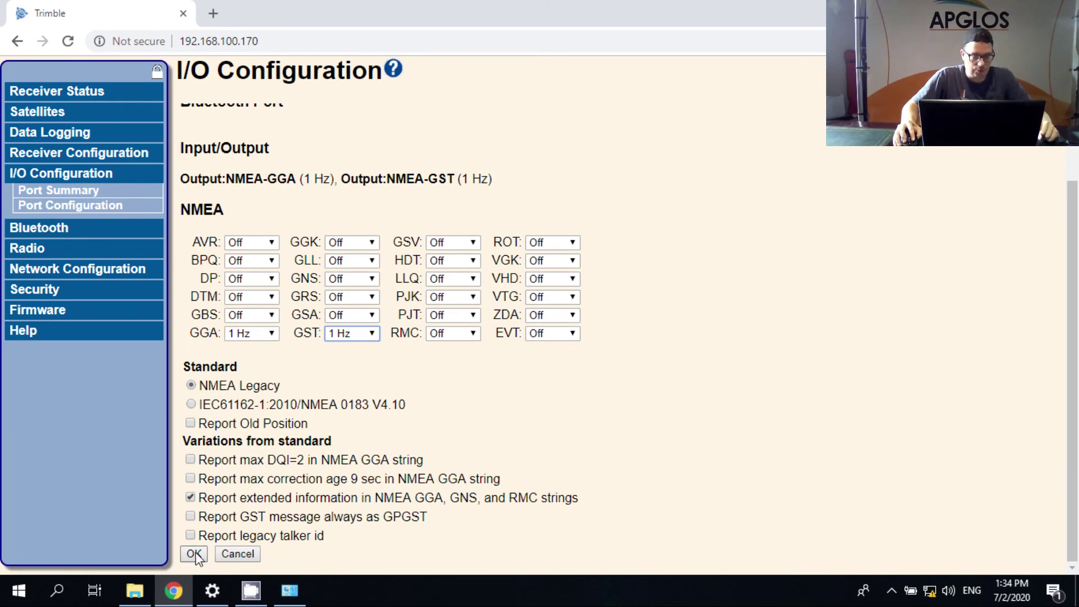
pyautogui.click(194, 555)
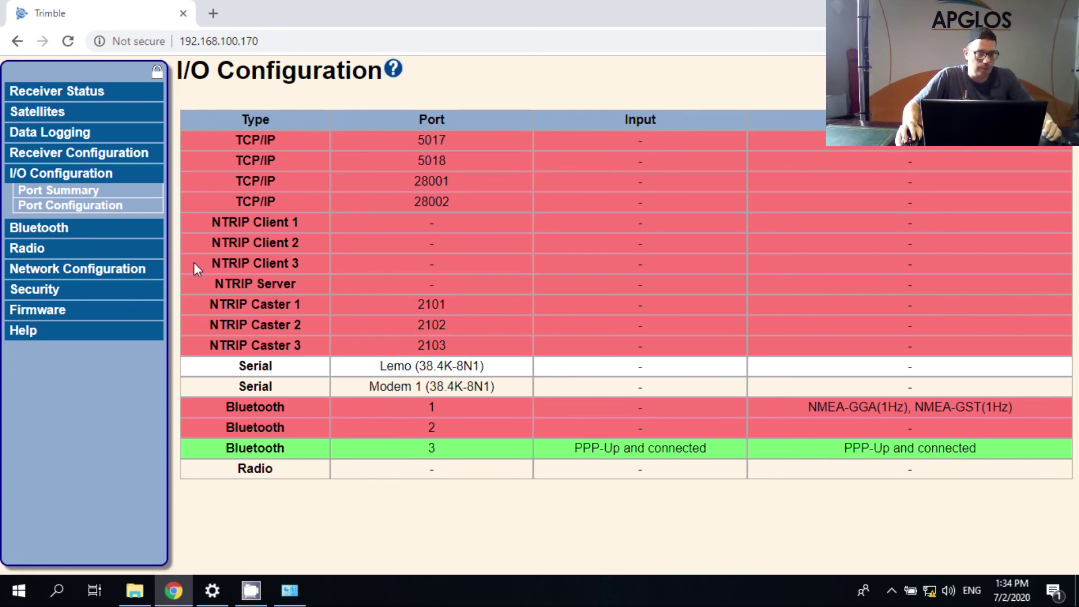
# - Reopen Port Configuration for Bluetooth 1 and scroll to review the GGA and GST 1 Hz rates
pyautogui.click(55, 206)
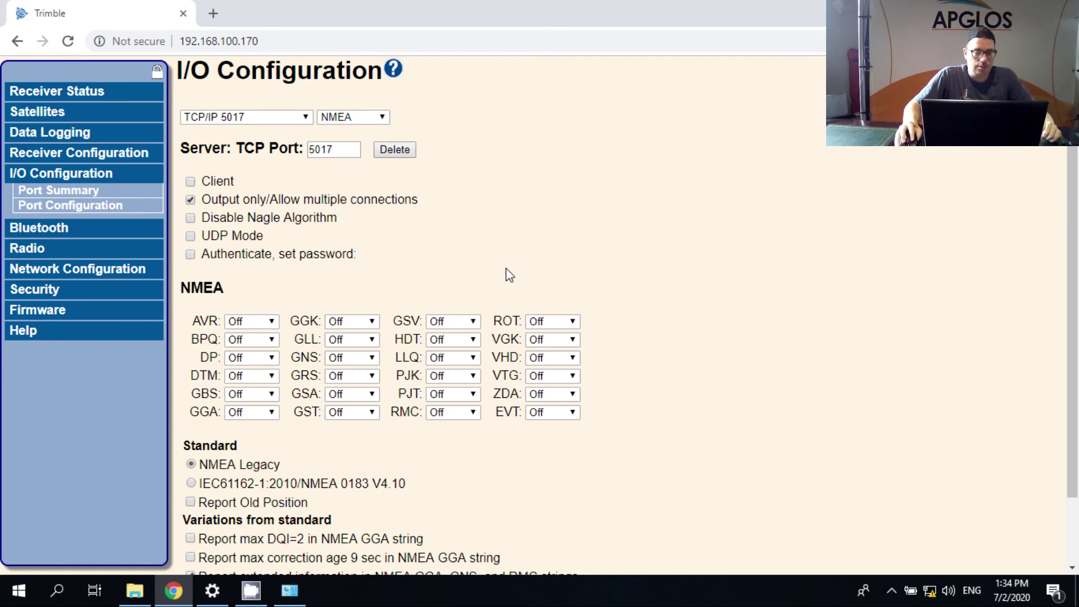
pyautogui.click(266, 118)
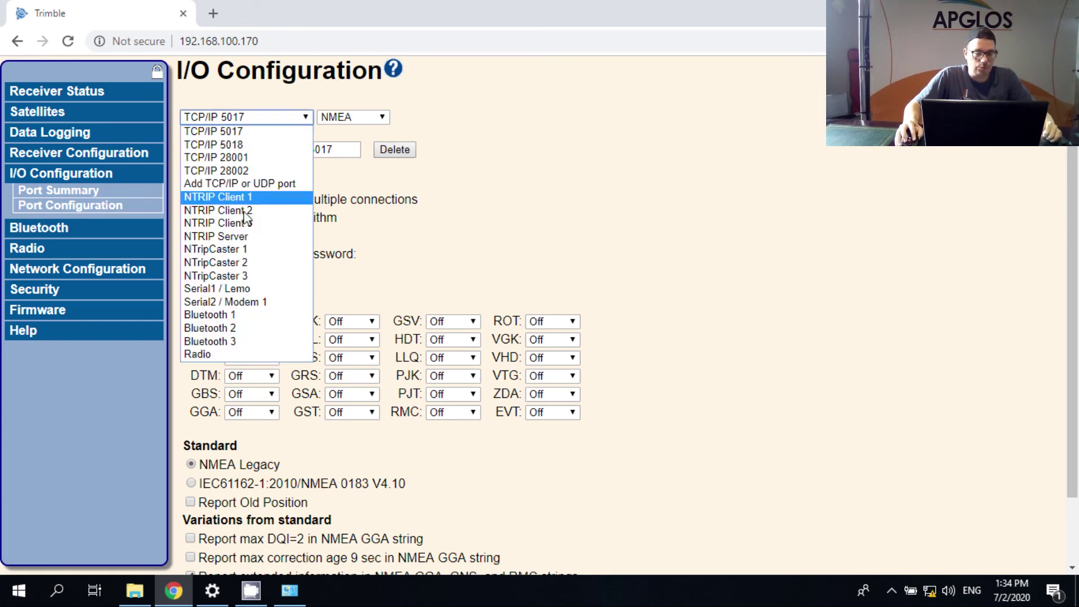
pyautogui.click(227, 314)
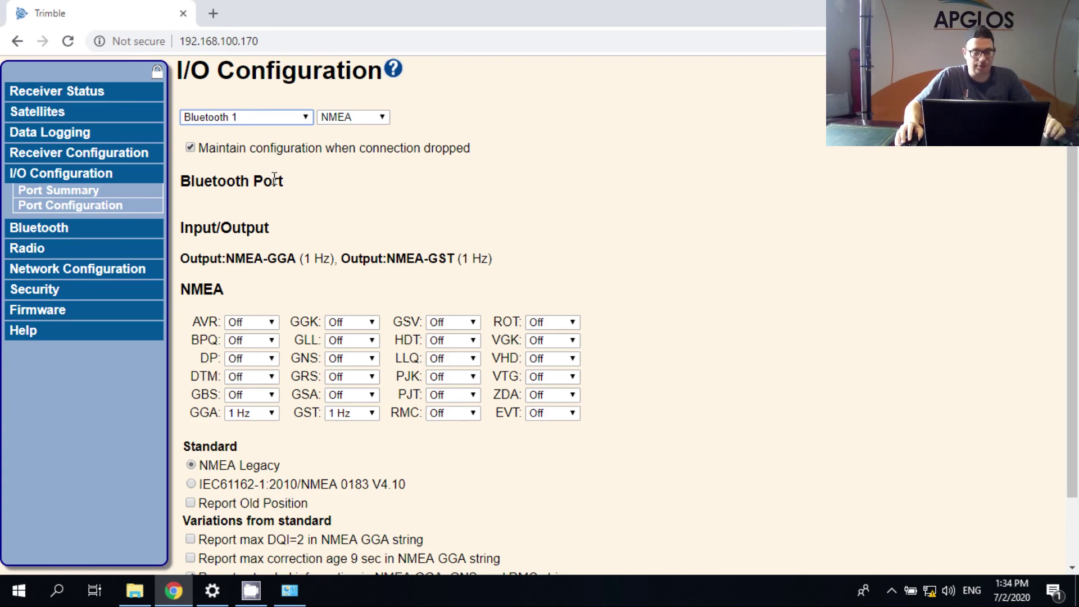
pyautogui.scroll(-2, 274, 180)
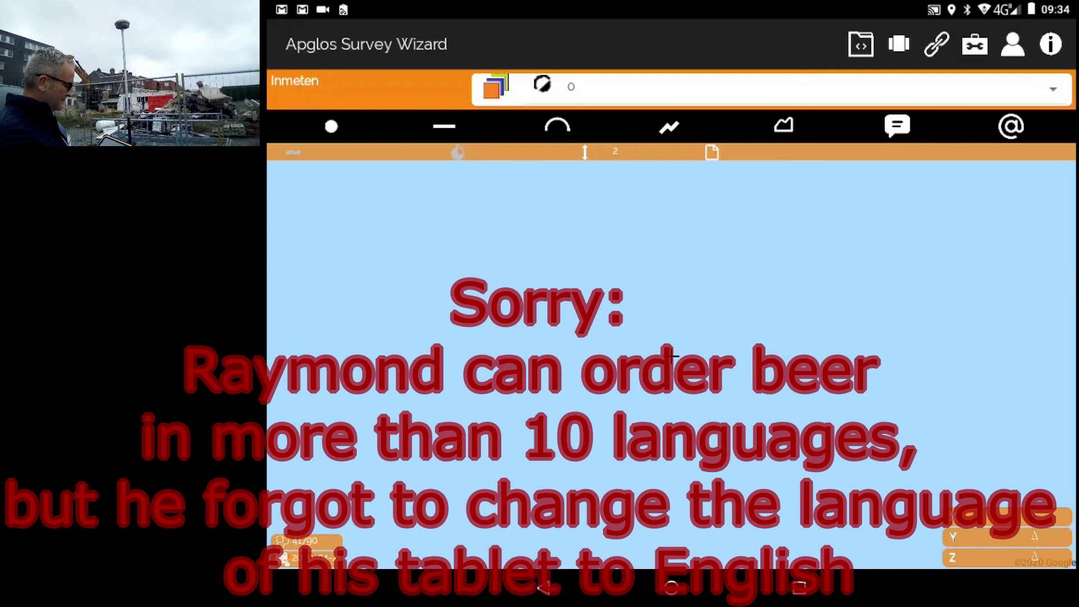
# - Under Verbinden, add the R8s Bluetooth device, allow visibility, and confirm with the pairing PIN
pyautogui.click(936, 44)
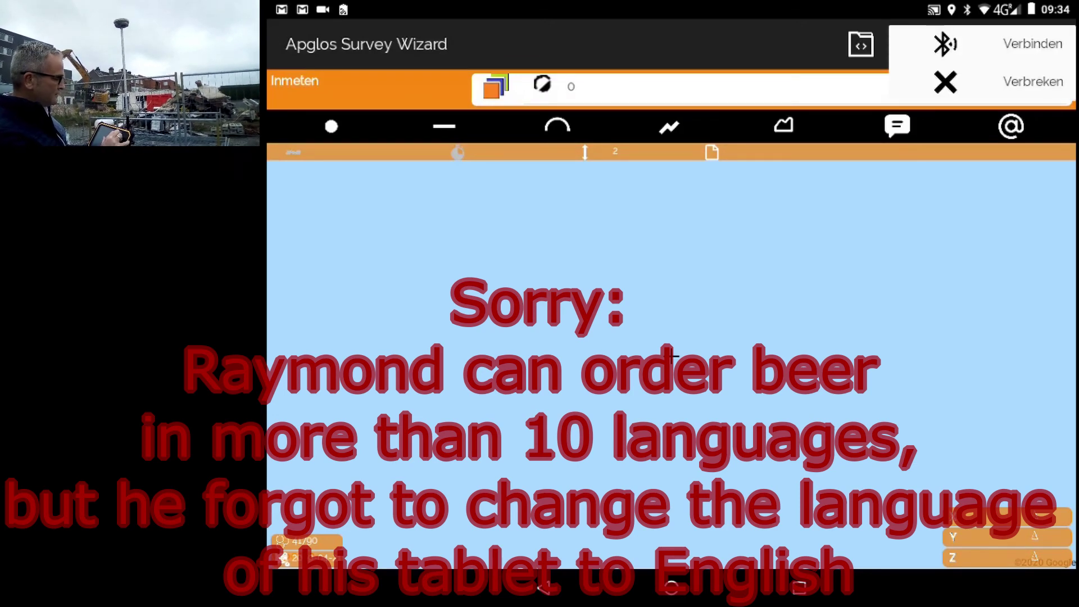
pyautogui.click(995, 44)
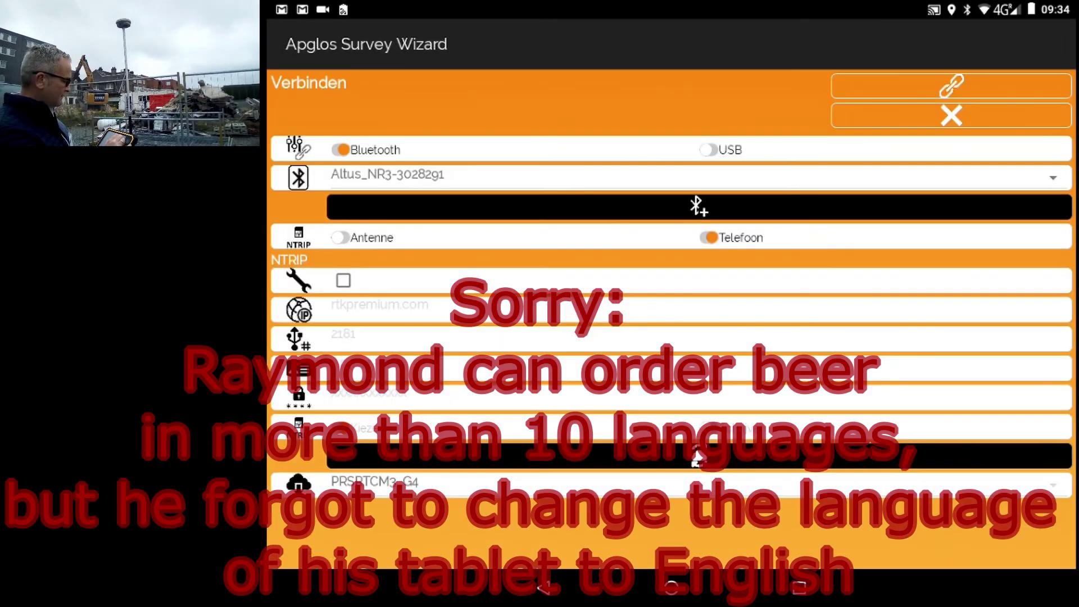
pyautogui.click(699, 207)
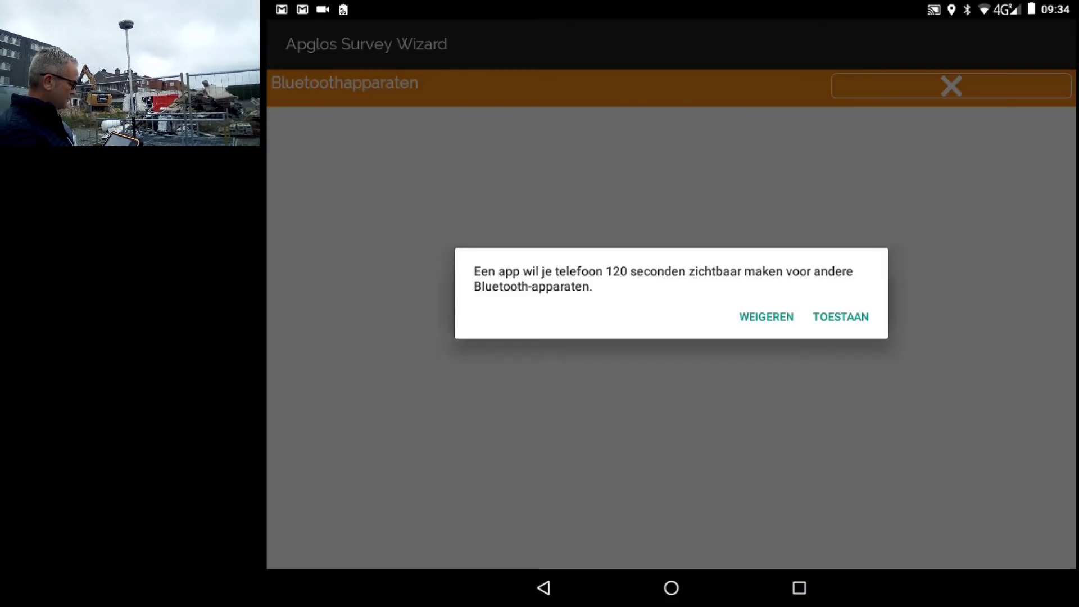
pyautogui.click(840, 317)
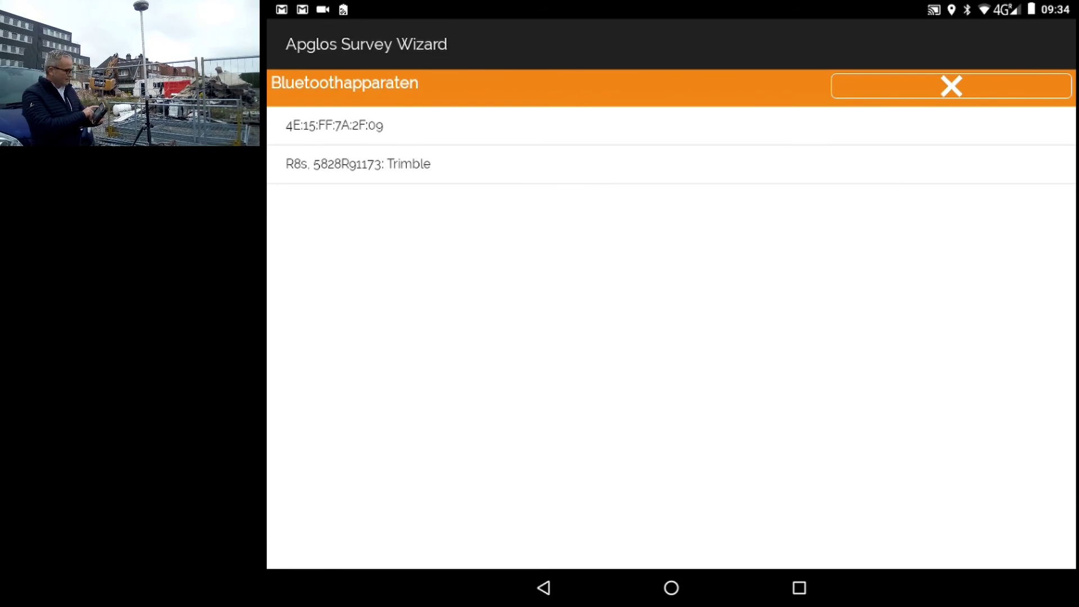
pyautogui.click(393, 164)
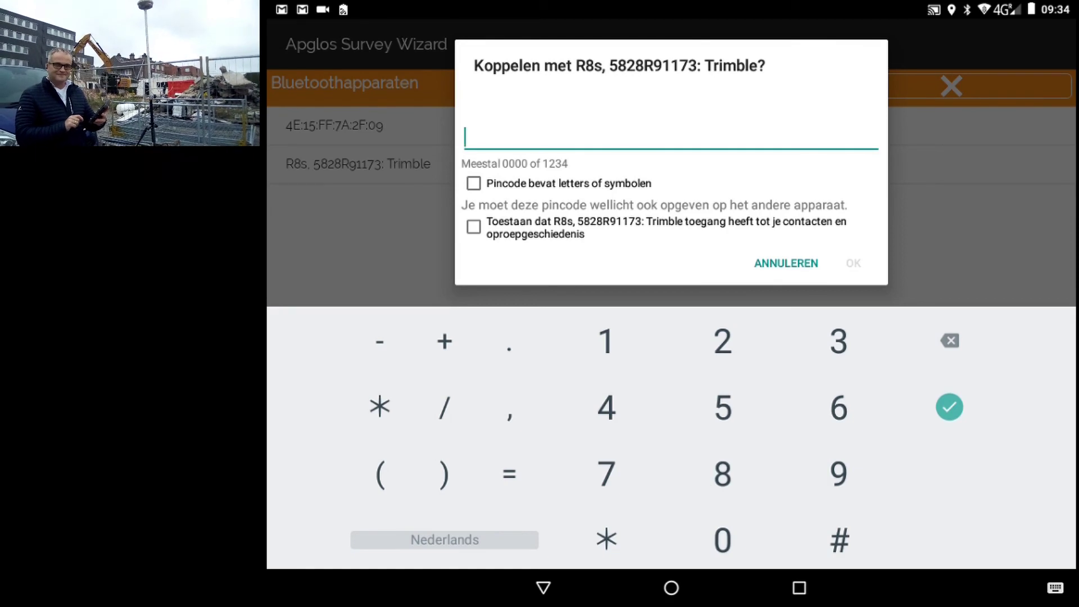
pyautogui.write('000')
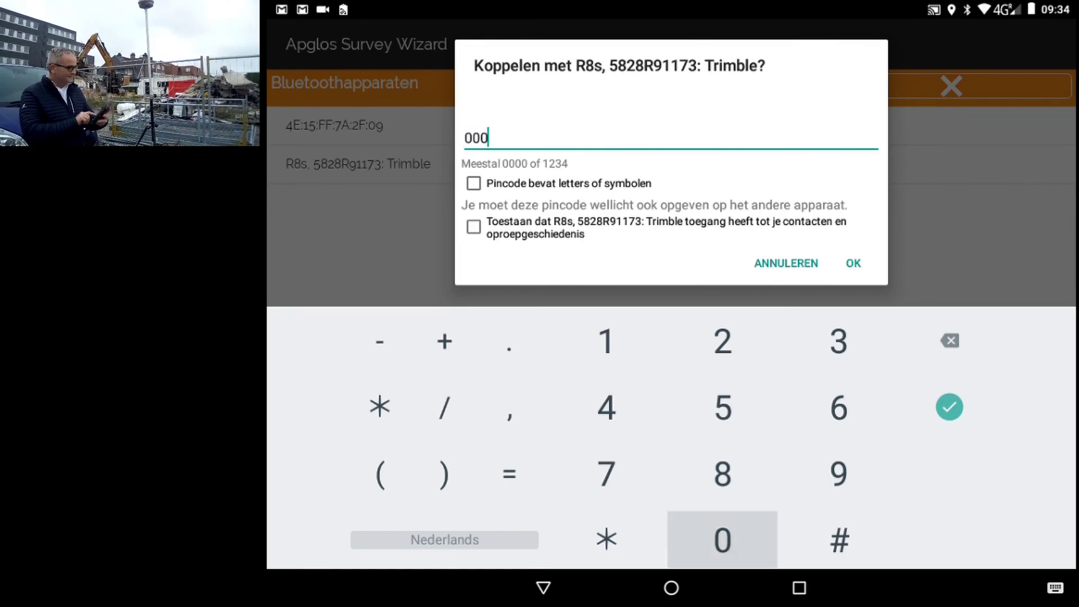
pyautogui.write('0')
pyautogui.click(854, 263)
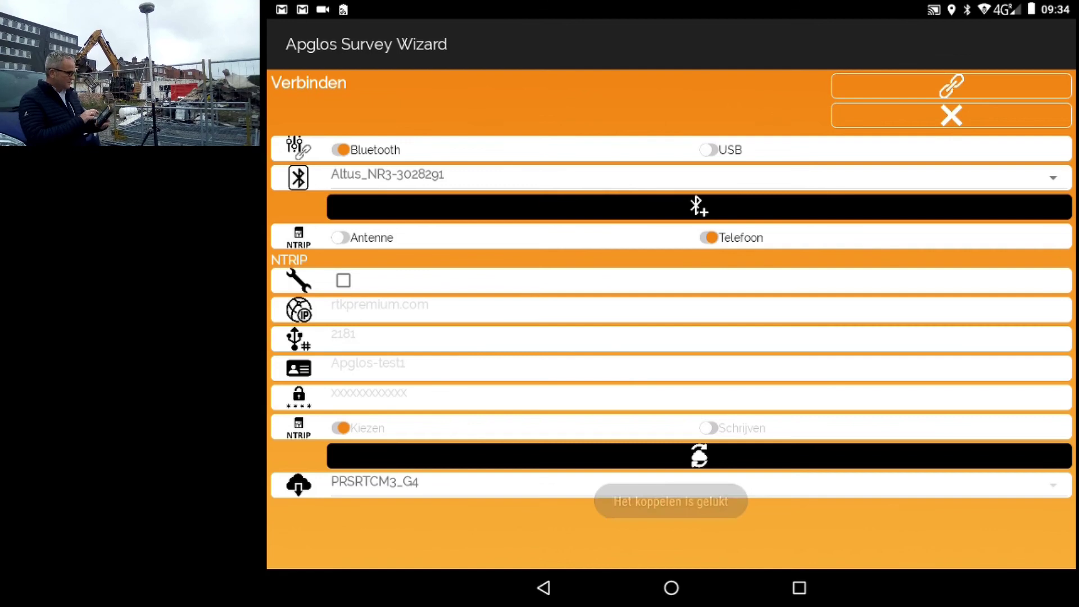
# - Connect to the R8s receiver, zoom the map to the RTK position, and measure a point
pyautogui.click(1047, 177)
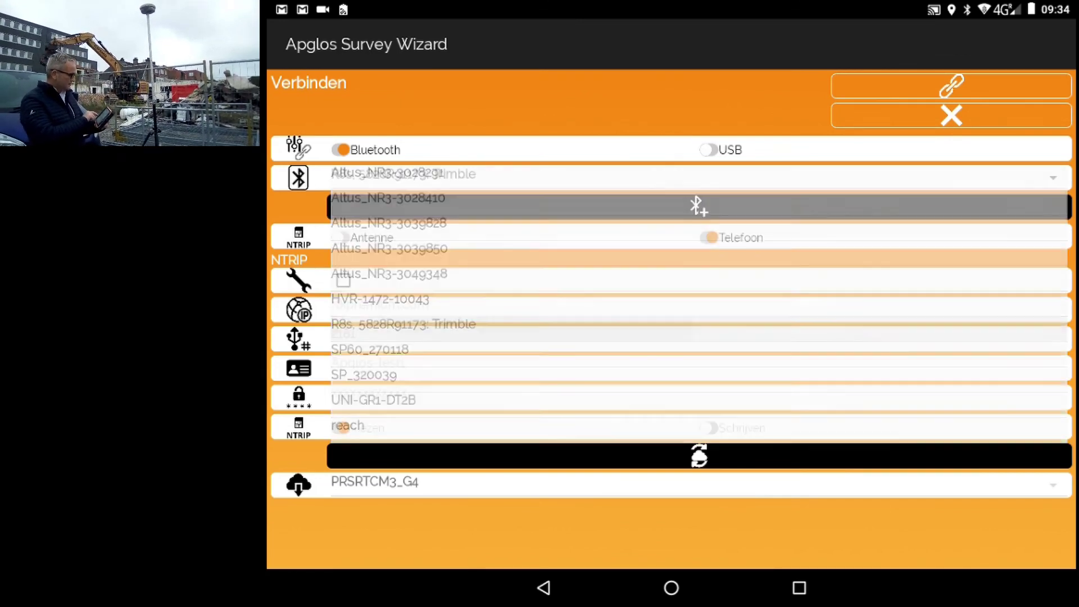
pyautogui.click(952, 85)
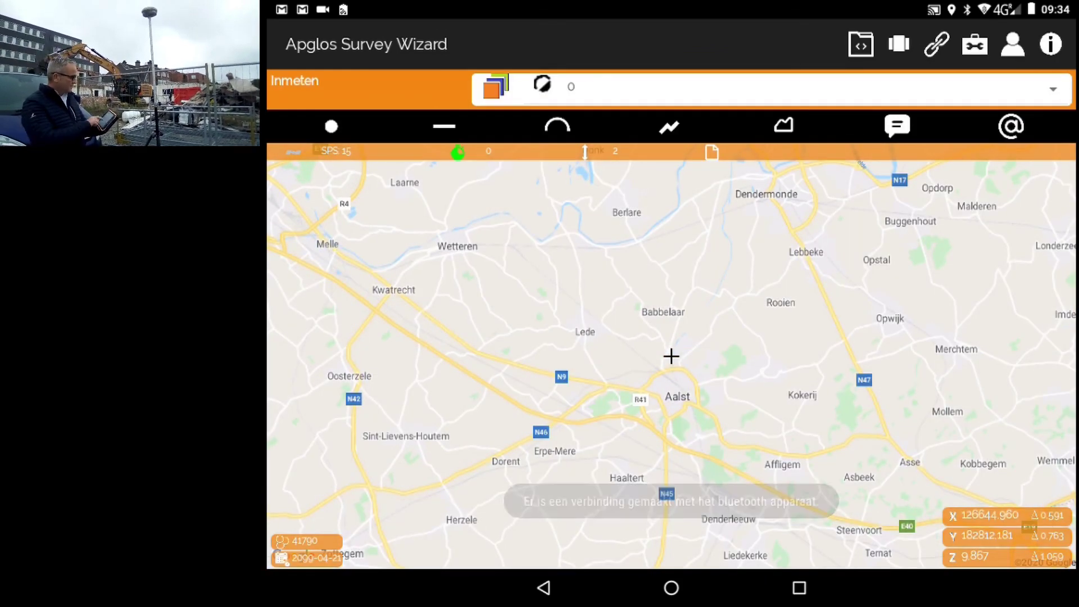
pyautogui.doubleClick(730, 354)
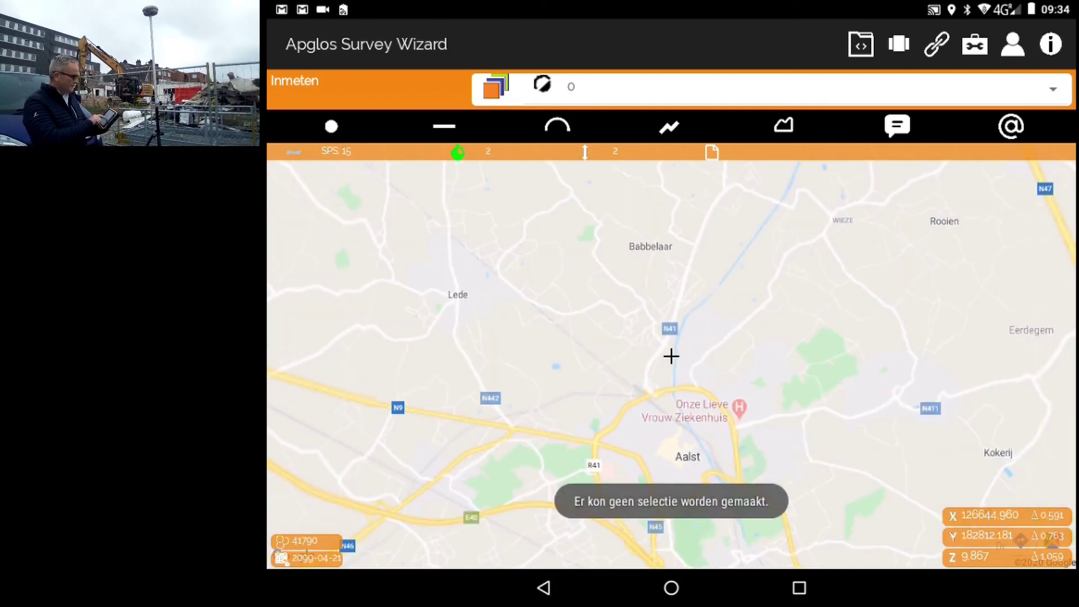
pyautogui.doubleClick(742, 337)
pyautogui.doubleClick(515, 344)
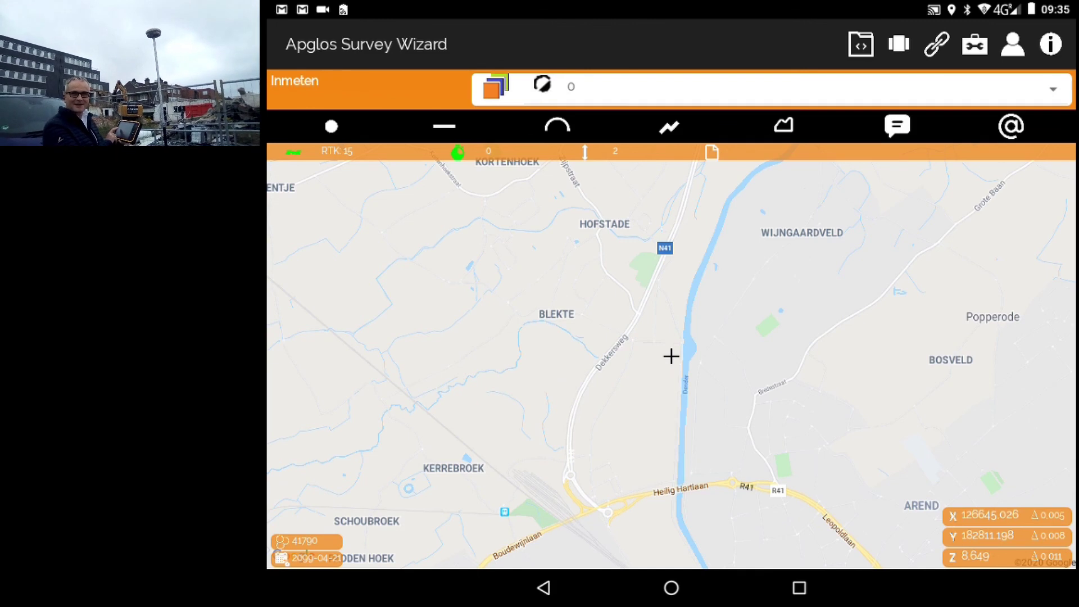
pyautogui.click(331, 126)
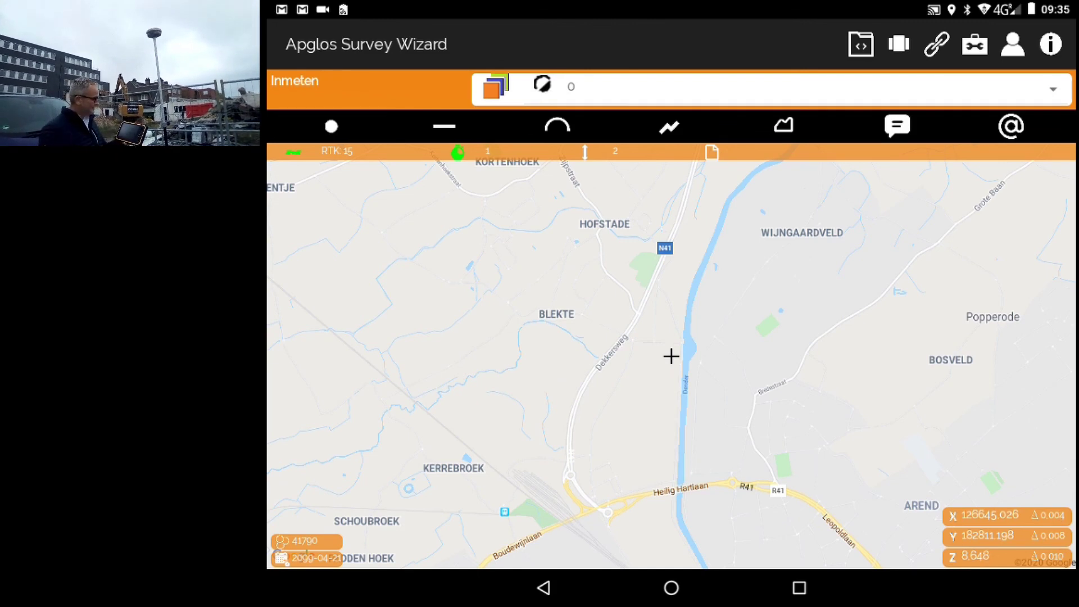